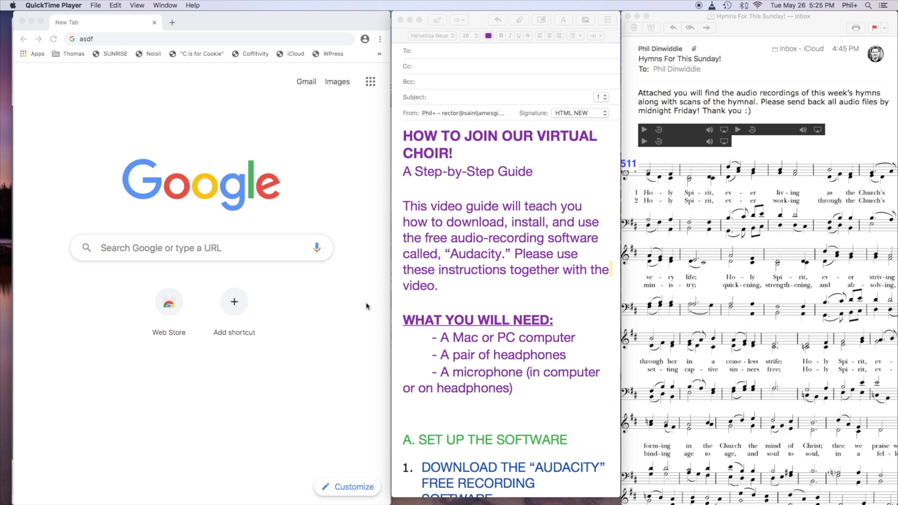
# Review the guide's "WHAT YOU WILL NEED" list, highlighting each required item, through to the software setup section.
pyautogui.click(465, 291)
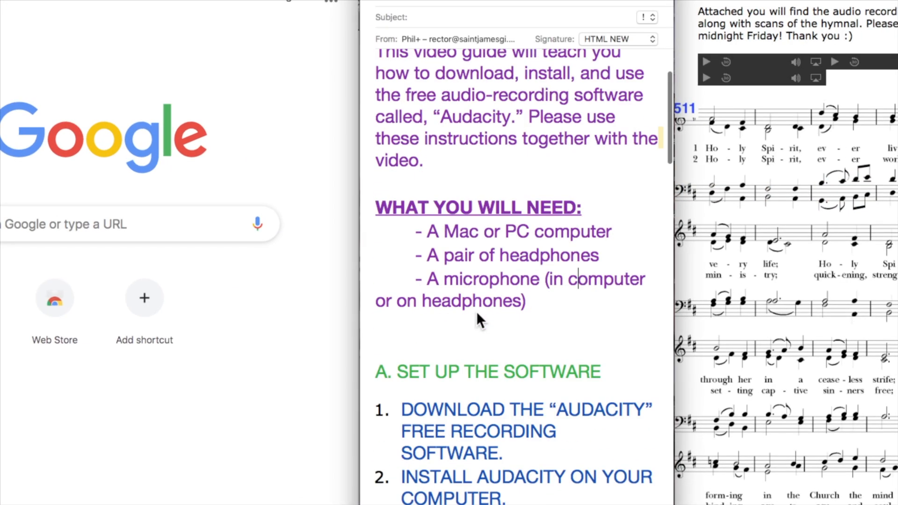
pyautogui.scroll(-3, 476, 311)
pyautogui.moveTo(613, 131); pyautogui.dragTo(378, 124)
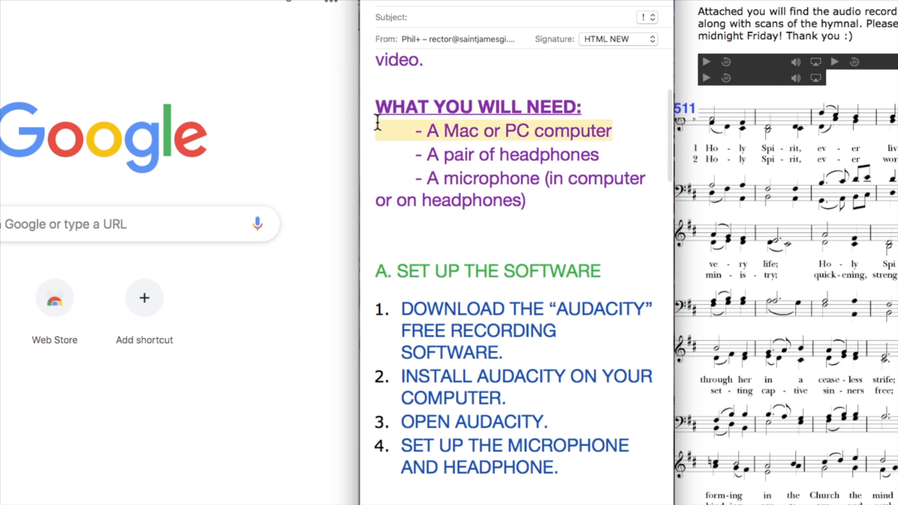
pyautogui.moveTo(602, 155); pyautogui.dragTo(360, 150)
pyautogui.moveTo(571, 201); pyautogui.dragTo(363, 184)
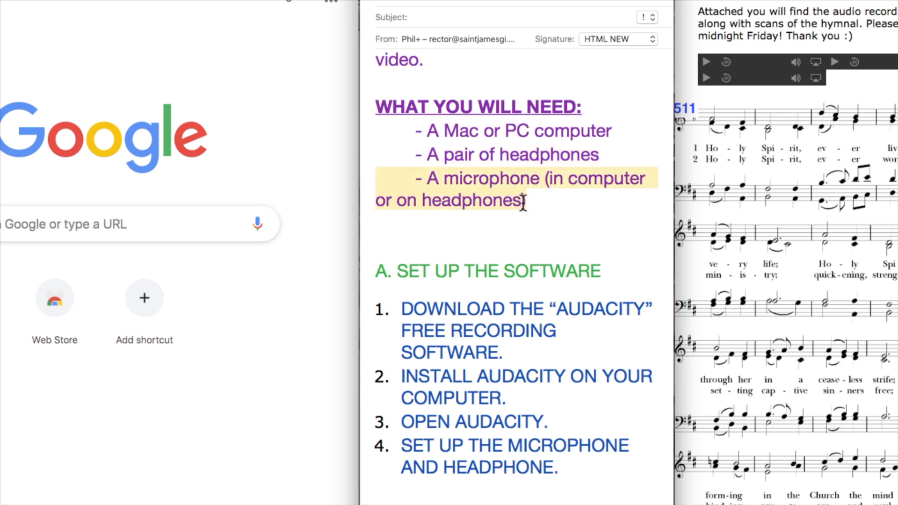
pyautogui.click(538, 206)
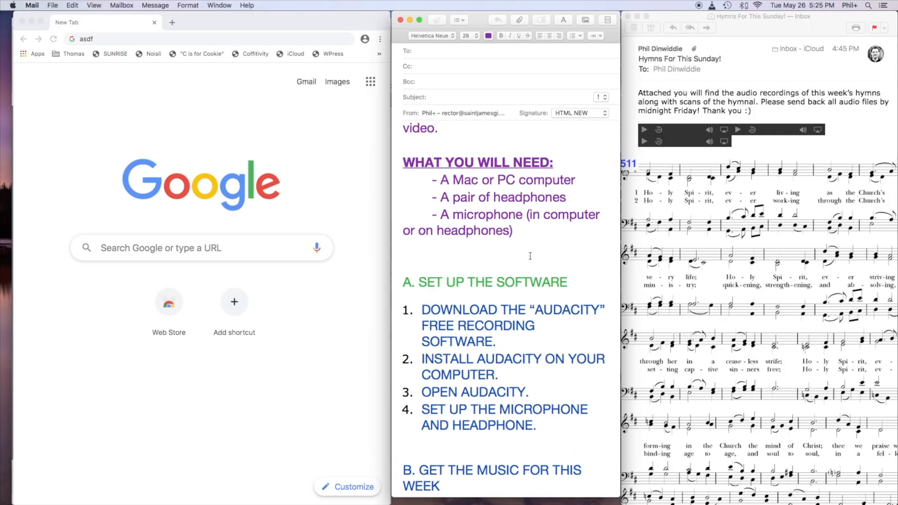
pyautogui.scroll(-3, 492, 257)
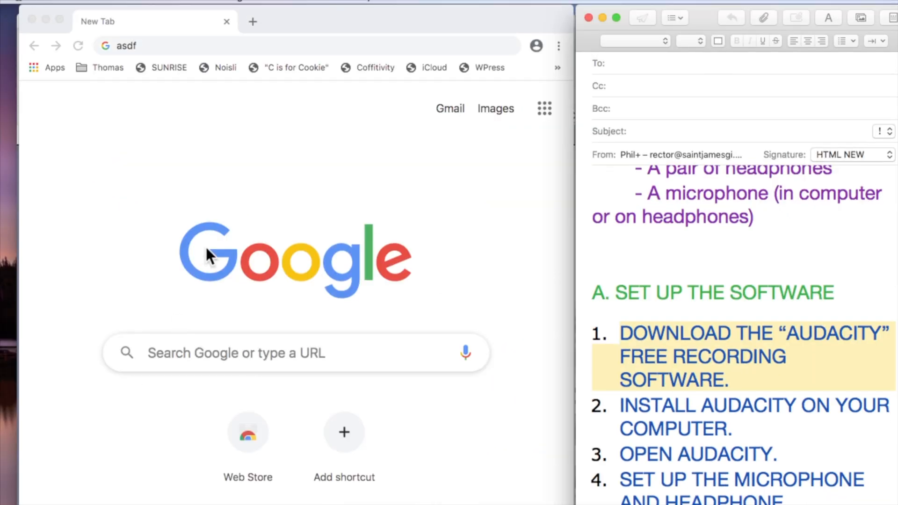
# Switch to Chrome, search the web for "audacity download" and go to the Audacity download page from the results.
pyautogui.click(141, 45)
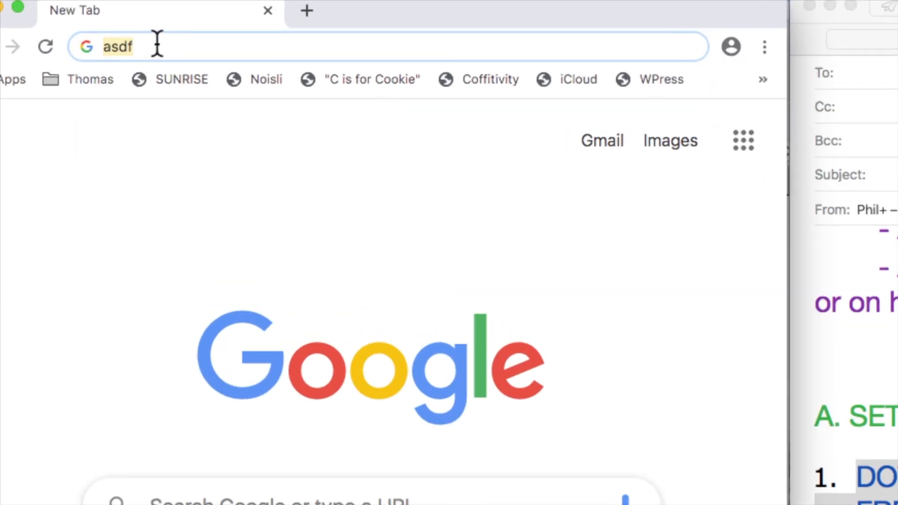
pyautogui.write('audacity d')
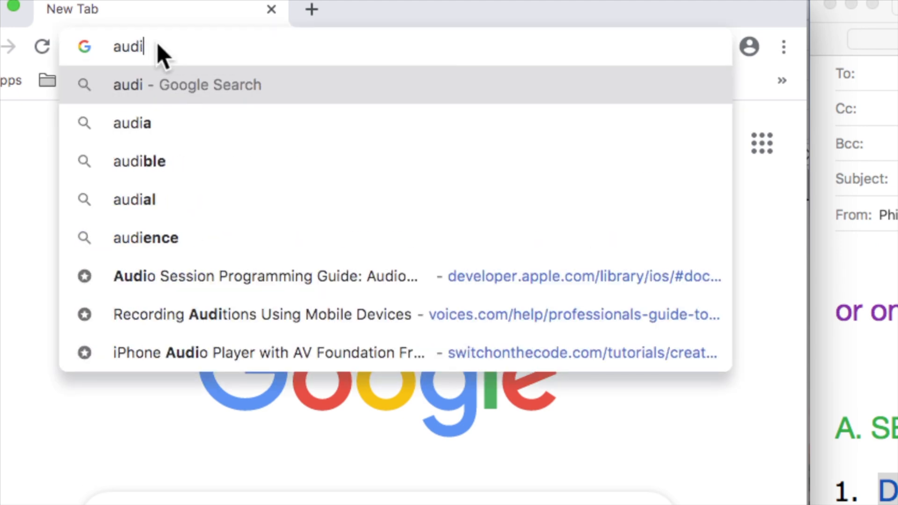
pyautogui.write('ownl')
pyautogui.press('Return')
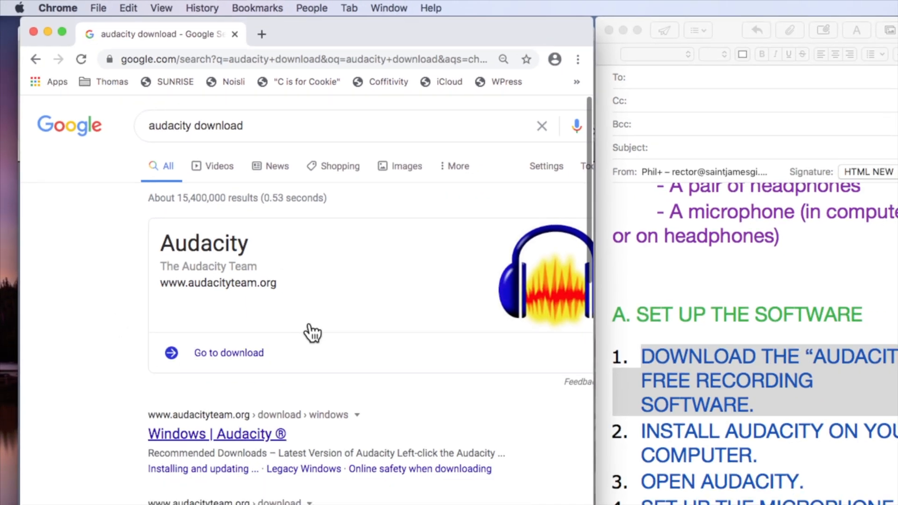
pyautogui.click(228, 355)
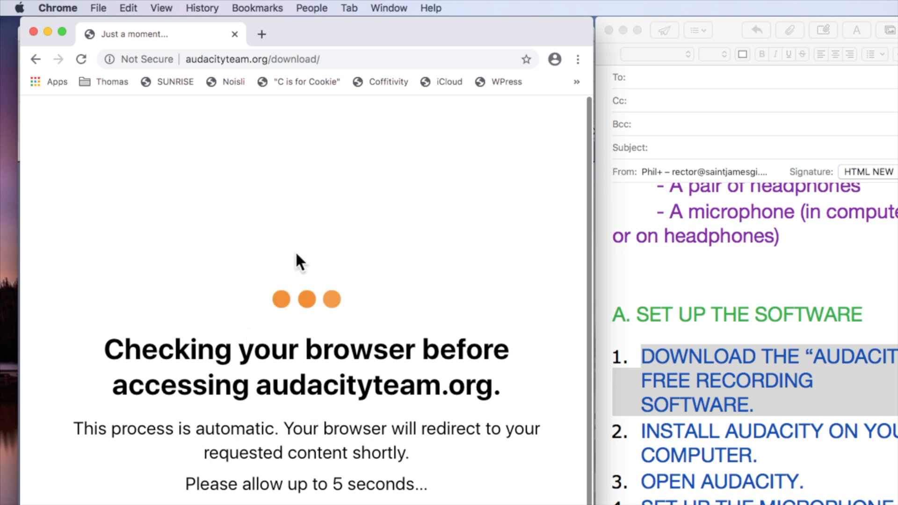
# Find the "Download Audacity" section on the page and follow the "Download Audacity for Windows, Mac or Linux" link.
pyautogui.scroll(-1, 372, 357)
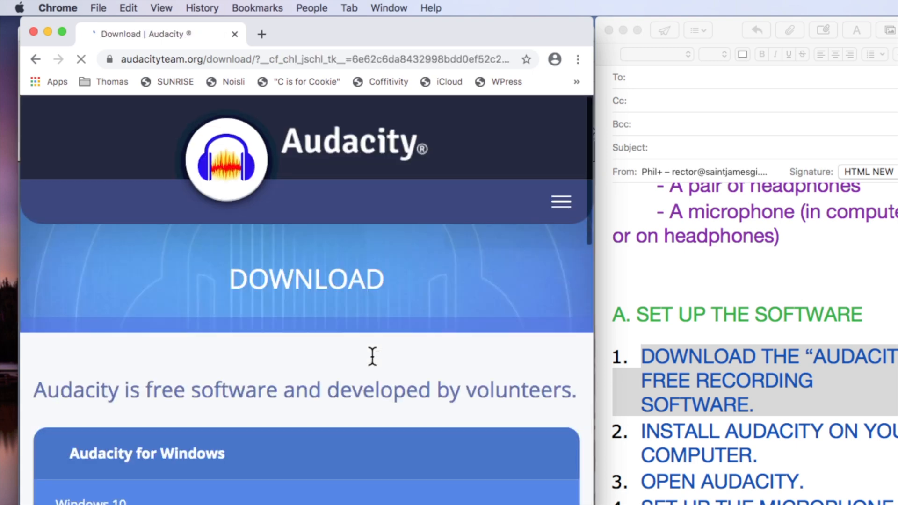
pyautogui.scroll(-10, 372, 356)
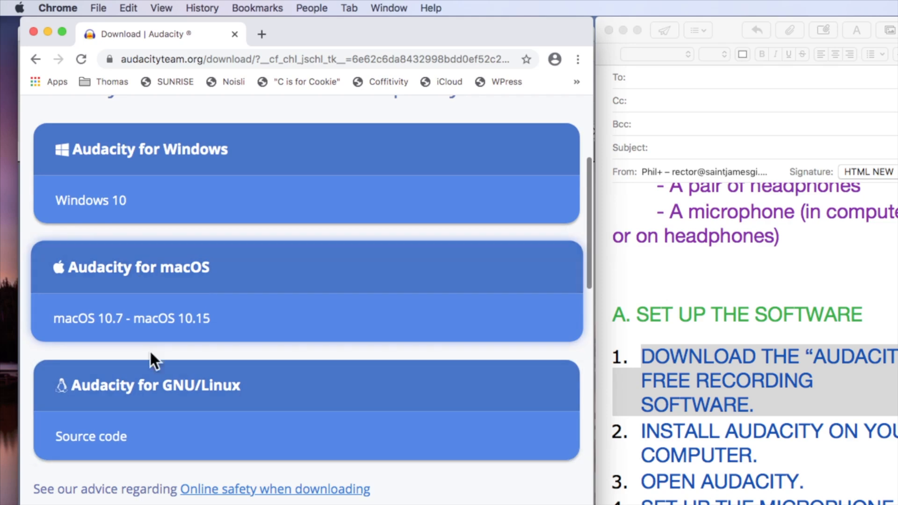
pyautogui.scroll(-5, 167, 386)
pyautogui.scroll(-10, 165, 388)
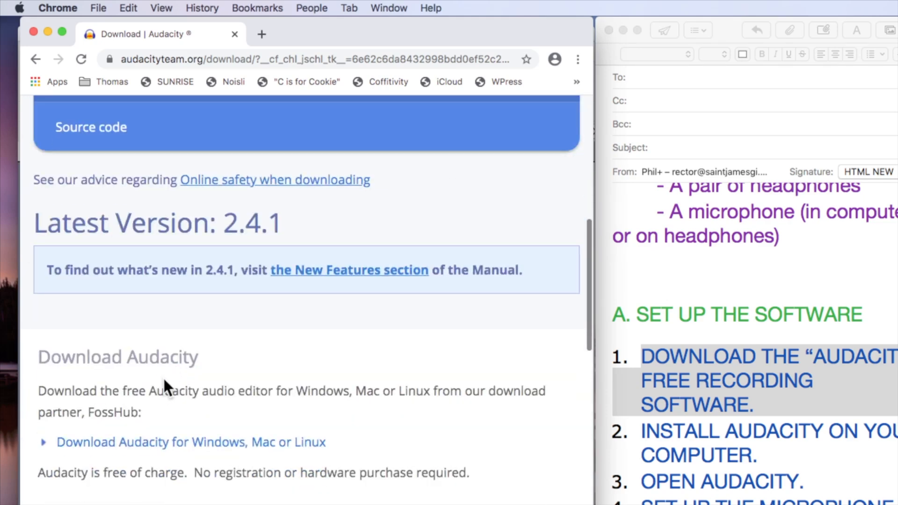
pyautogui.moveTo(478, 368); pyautogui.dragTo(10, 255)
pyautogui.scroll(15, 419, 411)
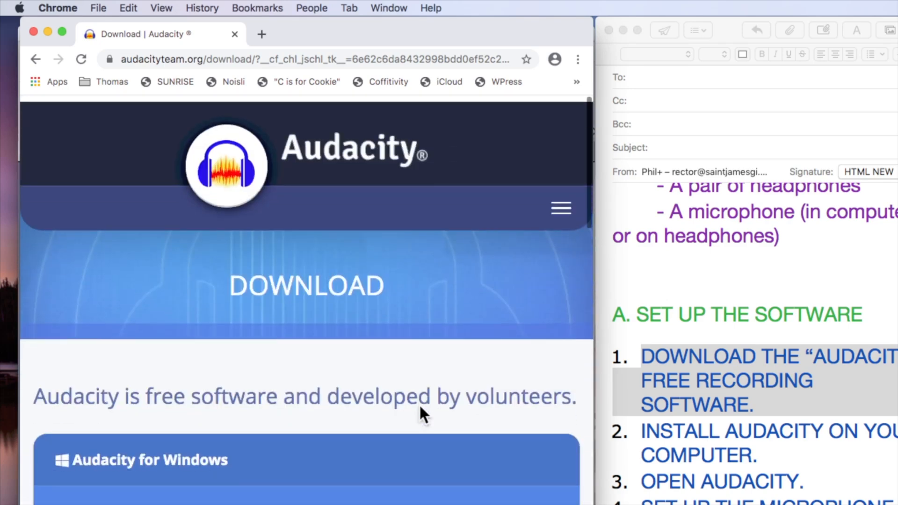
pyautogui.scroll(-20, 306, 408)
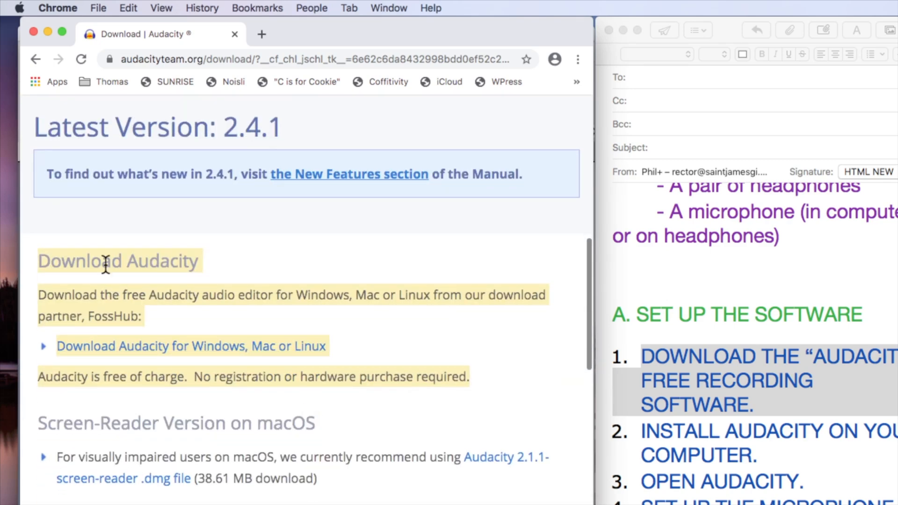
pyautogui.click(343, 338)
pyautogui.click(258, 349)
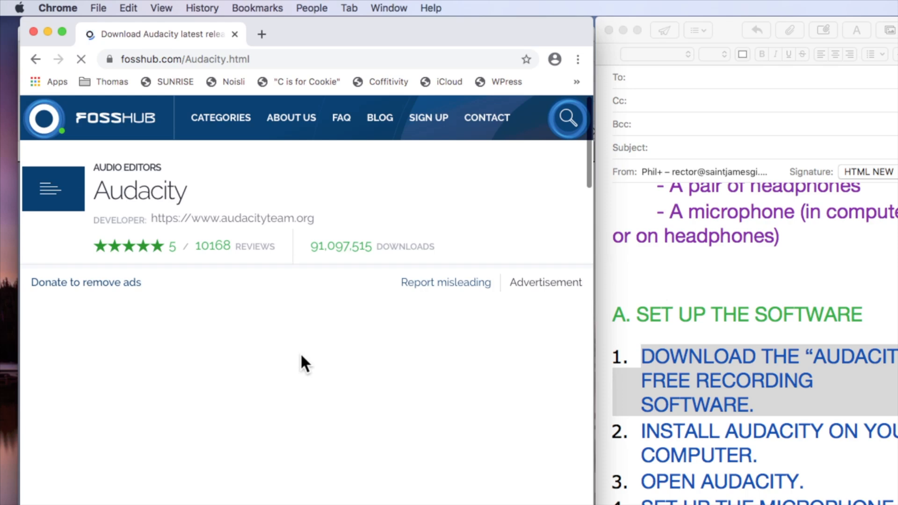
# Download the Audacity Windows Installer from the FossHub download list.
pyautogui.scroll(-1, 302, 356)
pyautogui.scroll(-3, 301, 358)
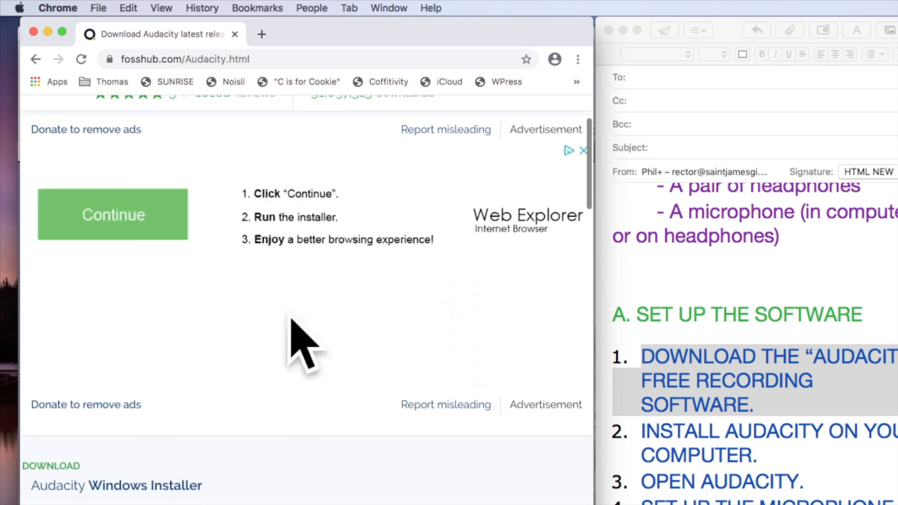
pyautogui.scroll(4, 344, 327)
pyautogui.scroll(-6, 363, 372)
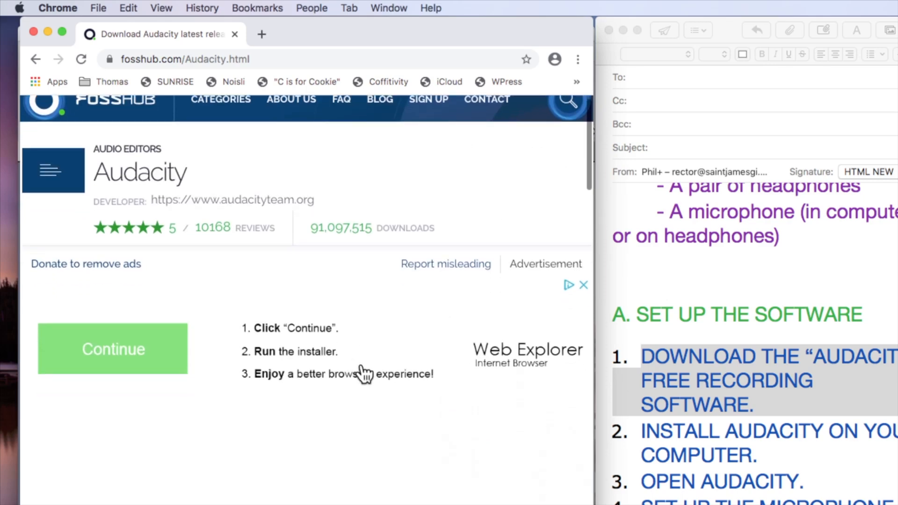
pyautogui.scroll(-2, 364, 373)
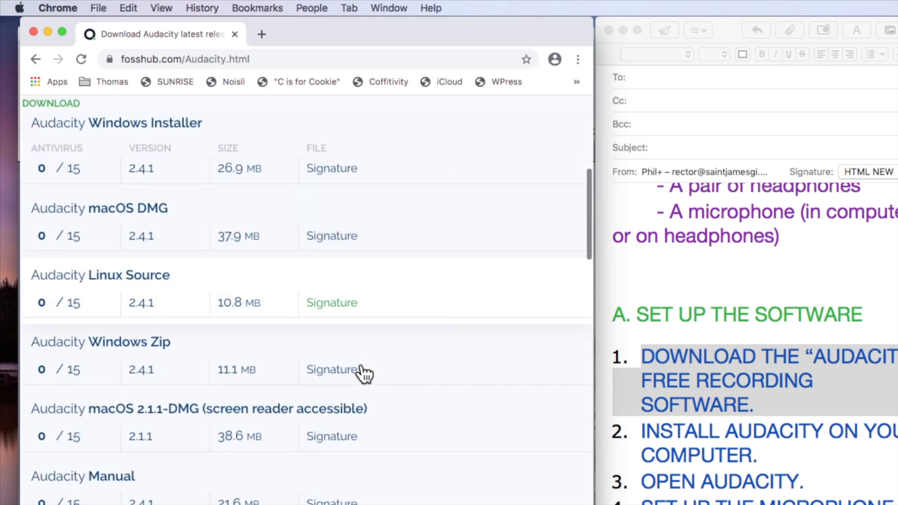
pyautogui.scroll(1, 362, 371)
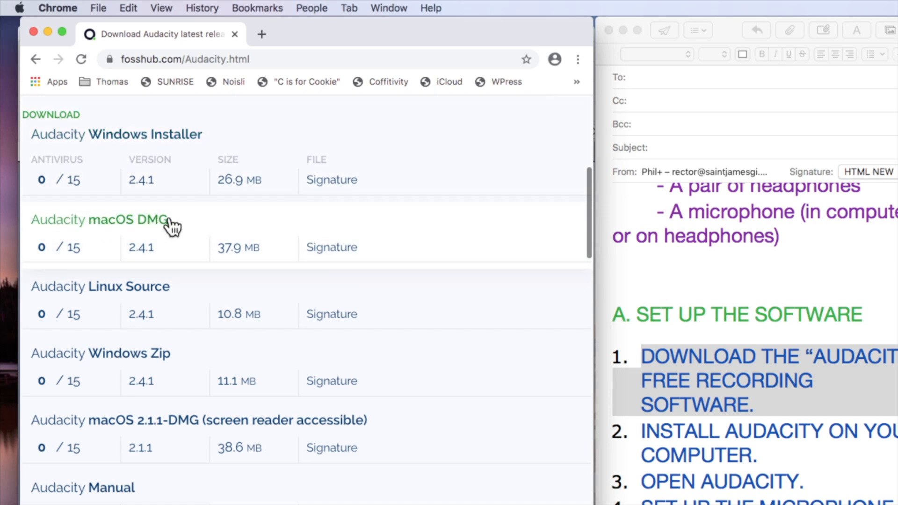
pyautogui.click(180, 137)
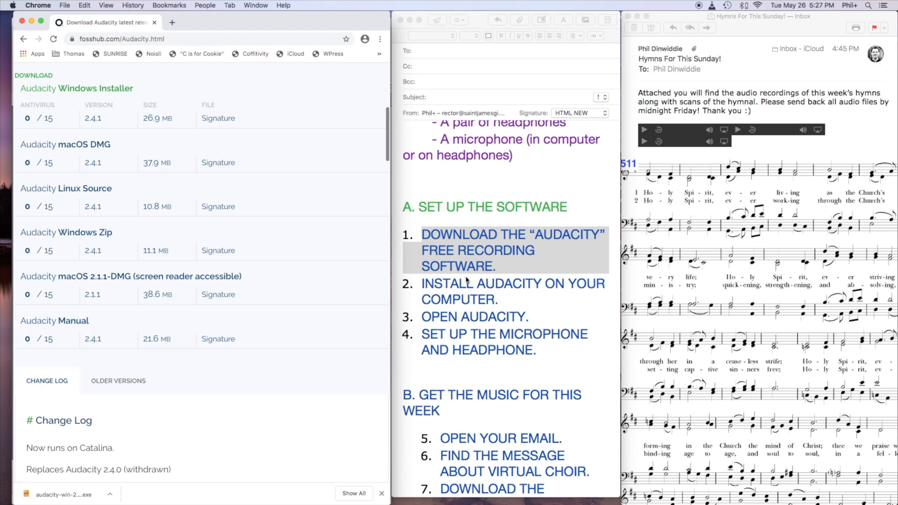
# Check the Downloads folder in Finder for the Audacity installer, and close the Finder and Chrome windows.
pyautogui.moveTo(895, 162)
pyautogui.click(882, 43)
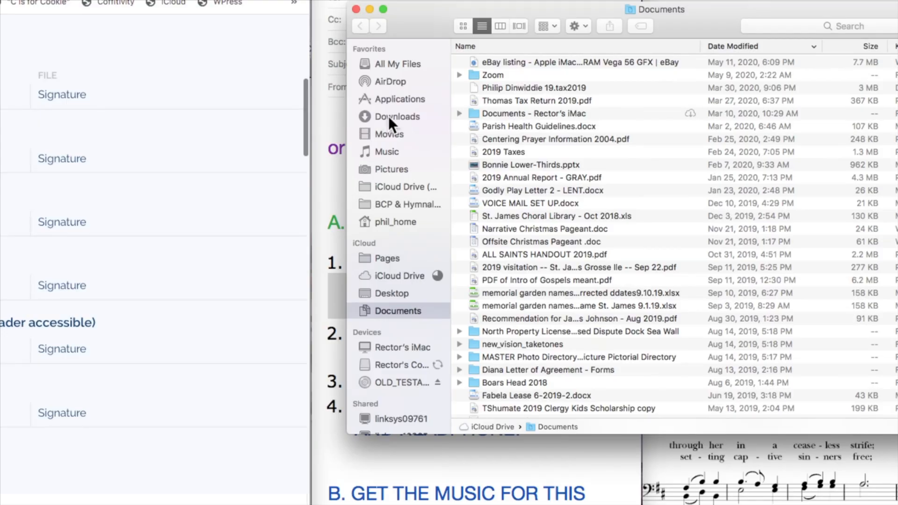
pyautogui.click(393, 74)
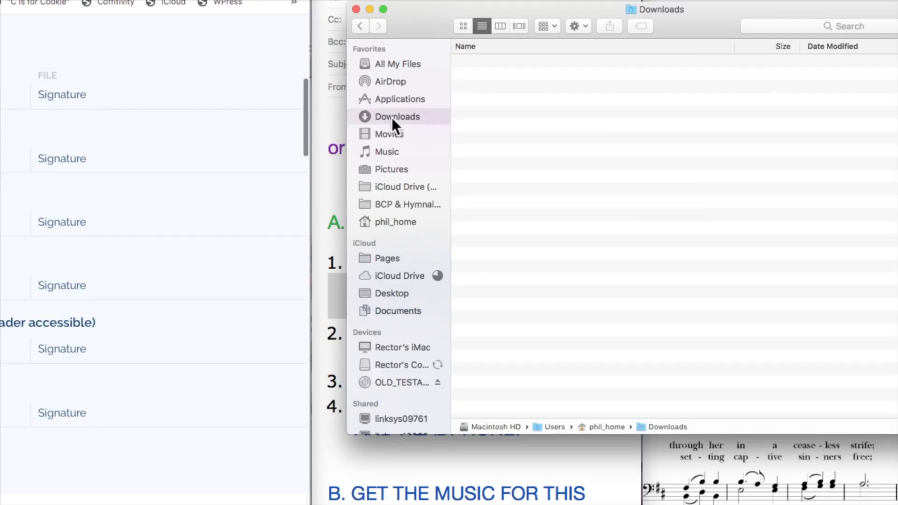
pyautogui.moveTo(697, 24); pyautogui.dragTo(661, 39)
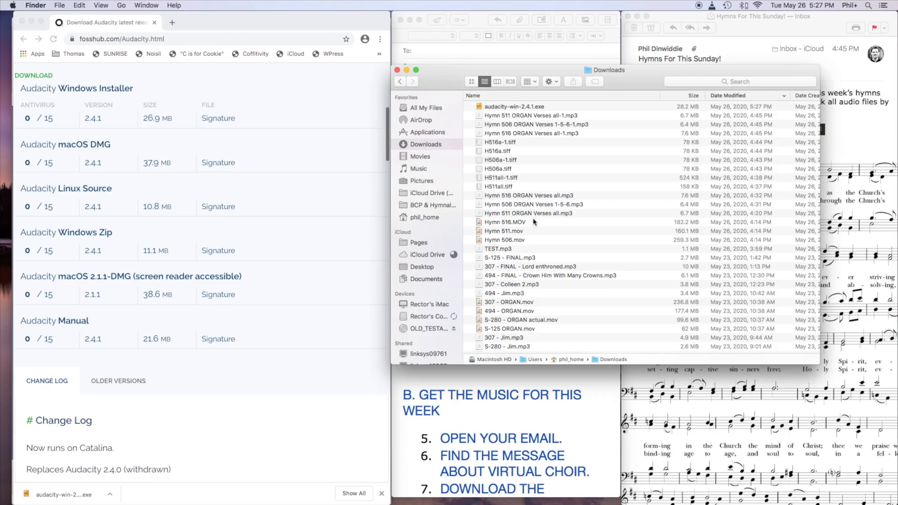
pyautogui.click(397, 70)
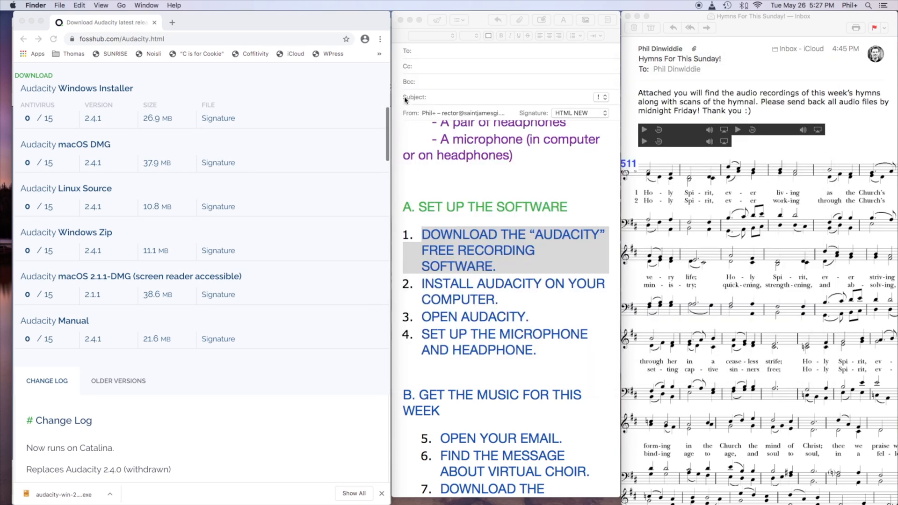
pyautogui.click(22, 22)
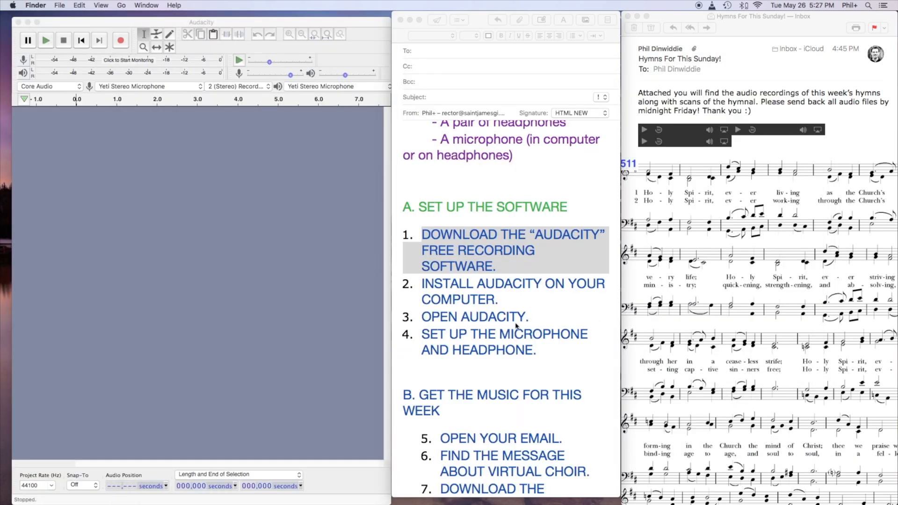
# Apply the copied green text style to steps 1 through 4 of "SET UP THE SOFTWARE" in the Mail guide.
pyautogui.click(518, 253)
pyautogui.press('alt+super+v')
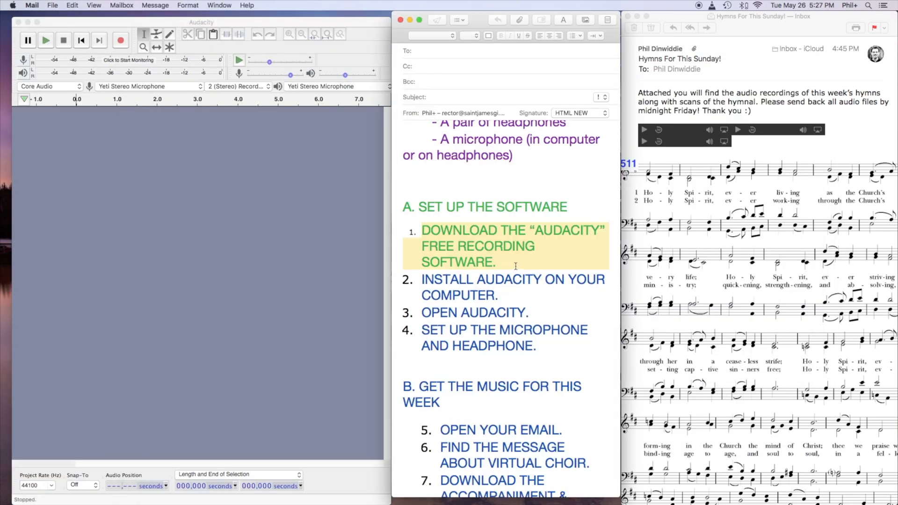
pyautogui.click(517, 267)
pyautogui.moveTo(524, 300); pyautogui.dragTo(401, 280)
pyautogui.press('alt+super+v')
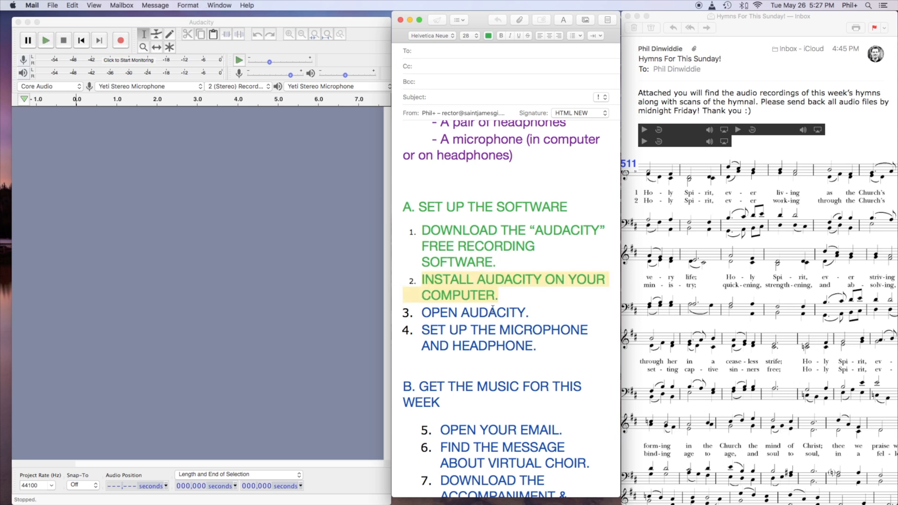
pyautogui.moveTo(540, 313); pyautogui.dragTo(404, 314)
pyautogui.press('alt+super+v')
pyautogui.click(495, 314)
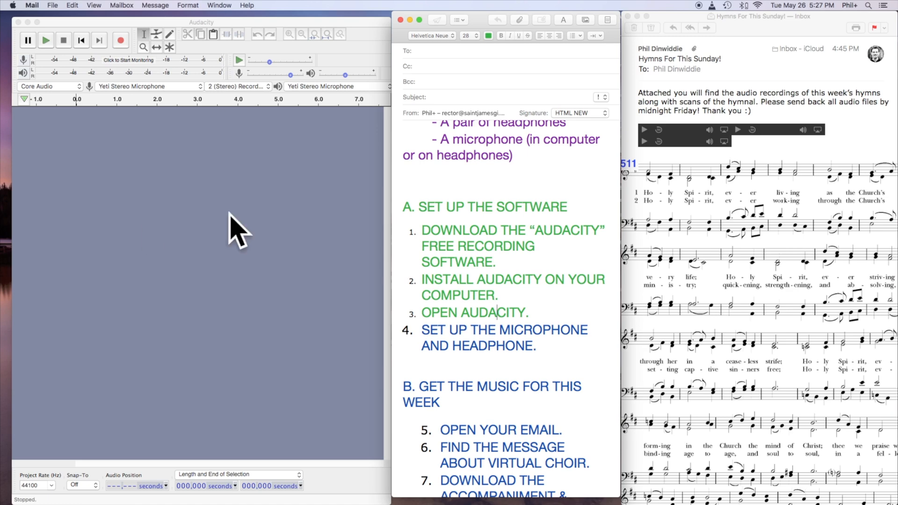
pyautogui.click(556, 347)
pyautogui.moveTo(556, 347); pyautogui.dragTo(422, 329)
pyautogui.press('alt+super+v')
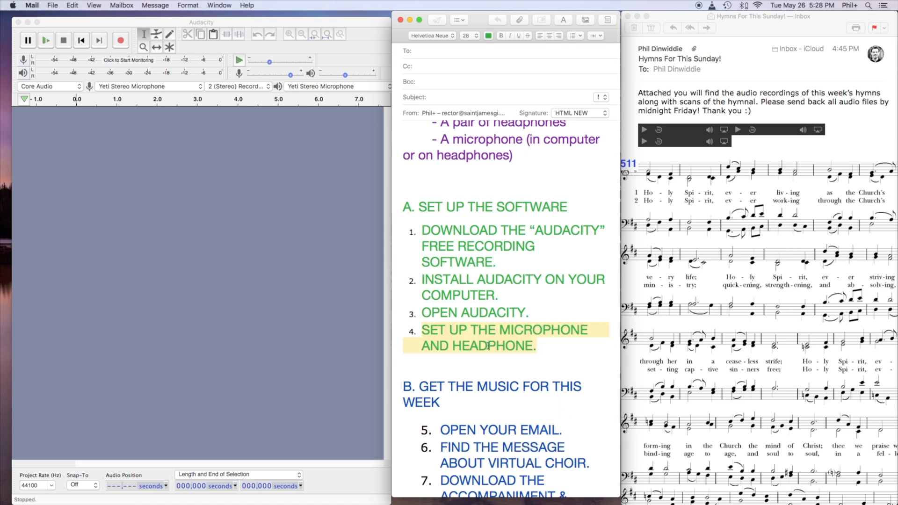
# Switch to Audacity, try Built-in Microphone for recording, and select Yeti Stereo Microphone with 2 (Stereo) Recording Channels.
pyautogui.click(307, 332)
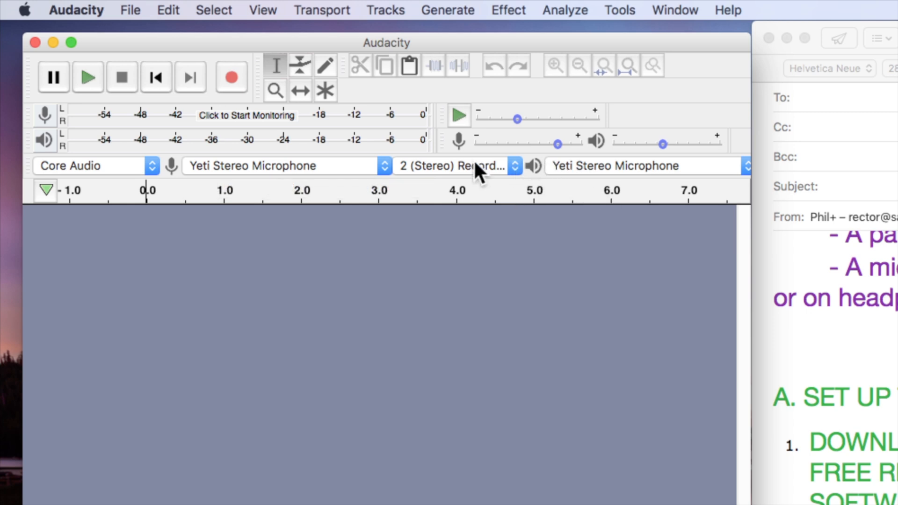
pyautogui.click(247, 174)
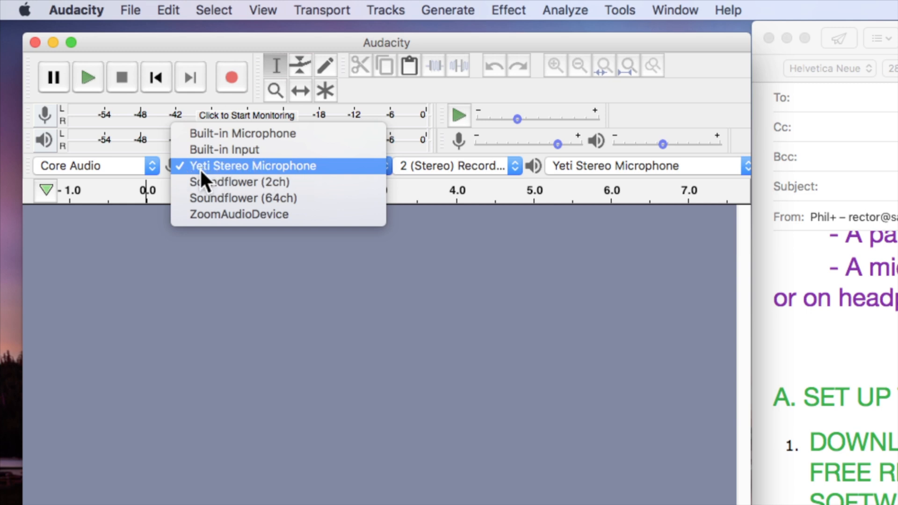
pyautogui.click(263, 132)
pyautogui.click(274, 165)
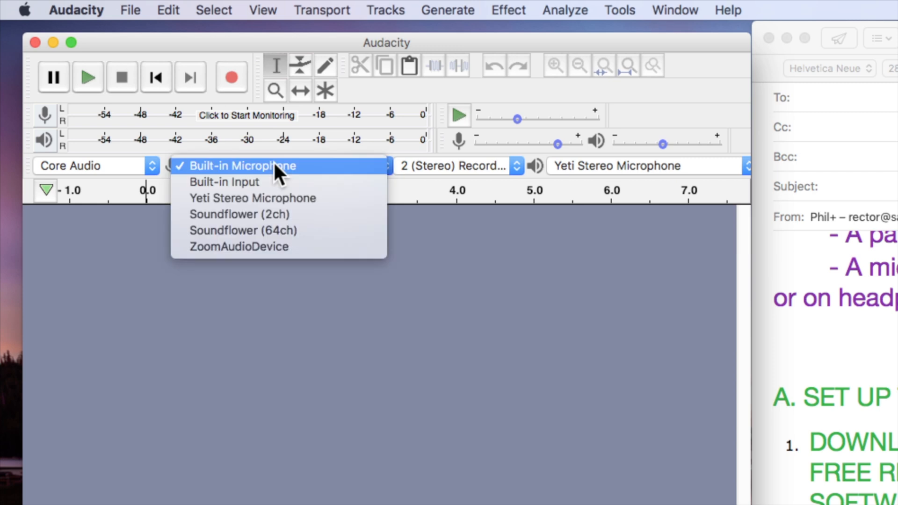
pyautogui.click(266, 198)
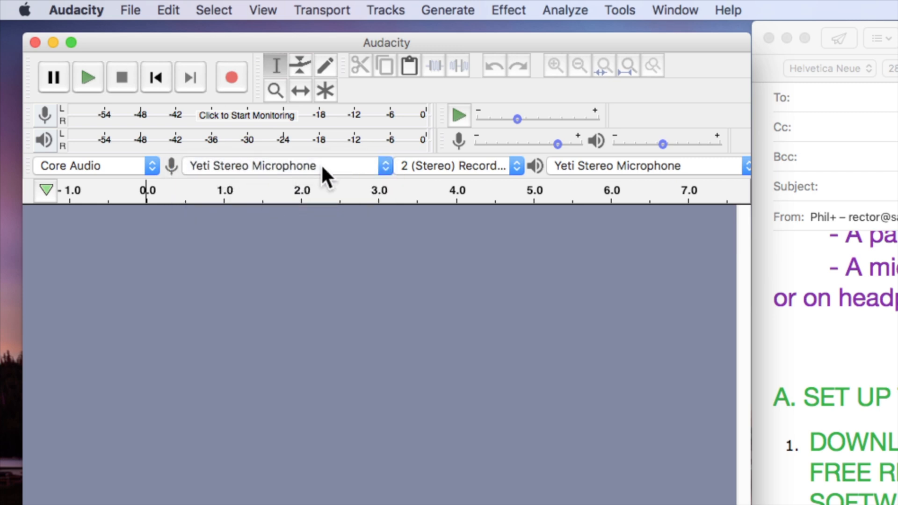
pyautogui.click(467, 166)
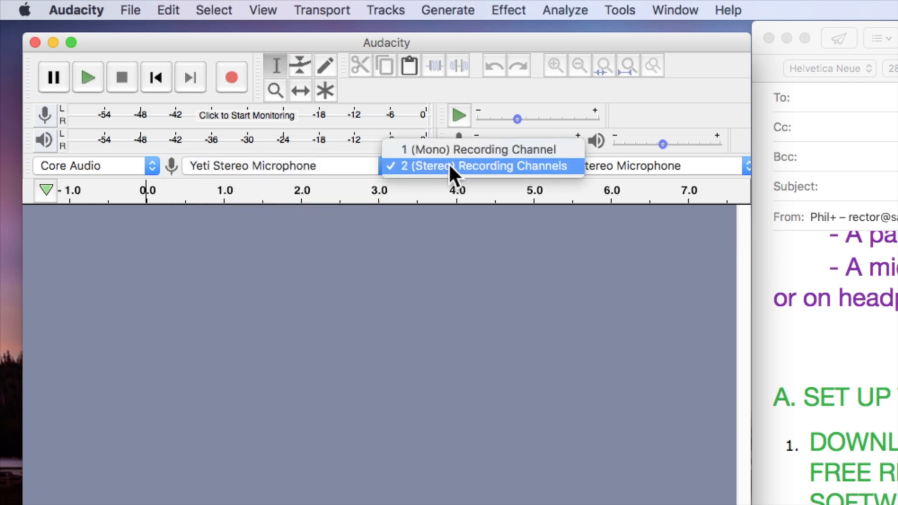
pyautogui.click(435, 165)
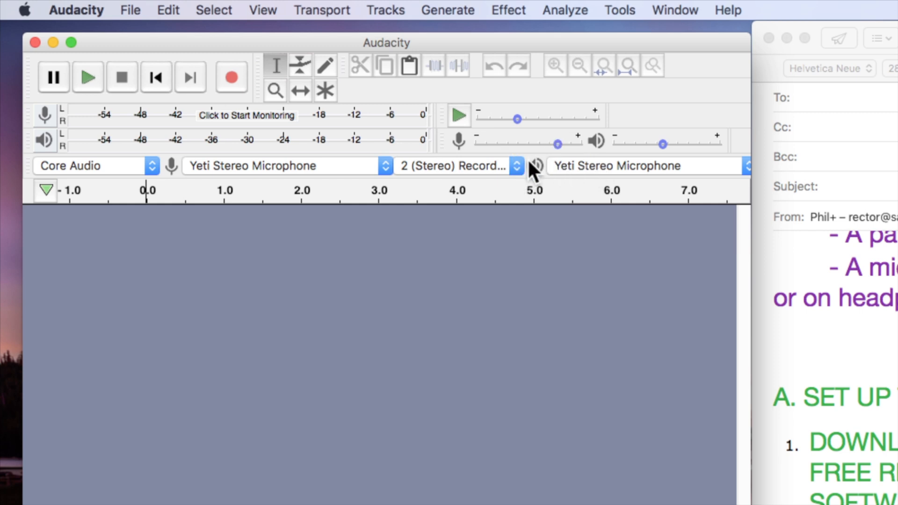
# Examine the available playback devices for the headphones in Audacity, then close the list.
pyautogui.click(597, 167)
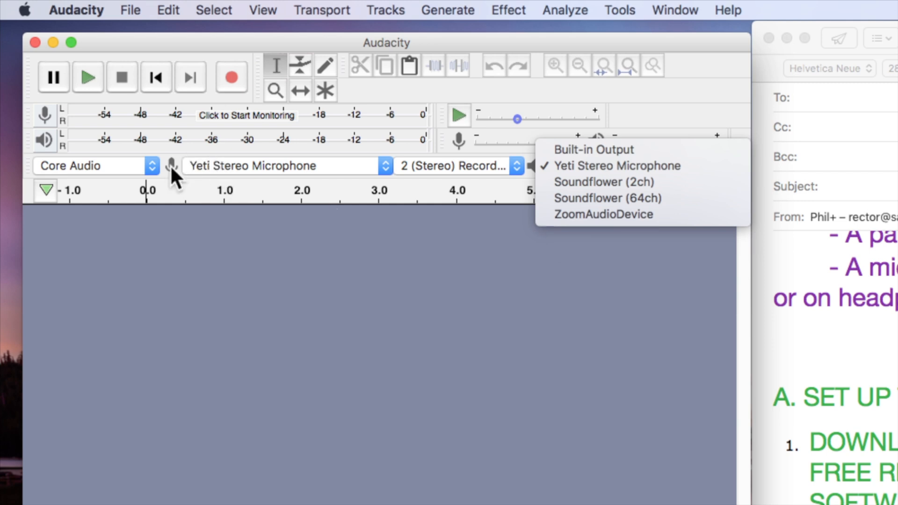
pyautogui.click(534, 252)
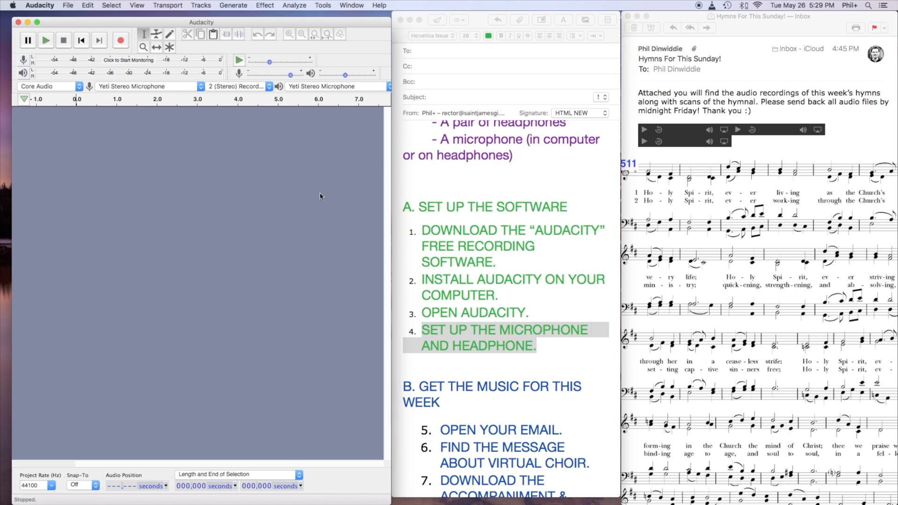
# Switch to the Mail guide and apply the copied green text style to the heading "B. GET THE MUSIC FOR THIS WEEK".
pyautogui.click(510, 326)
pyautogui.scroll(-6, 511, 326)
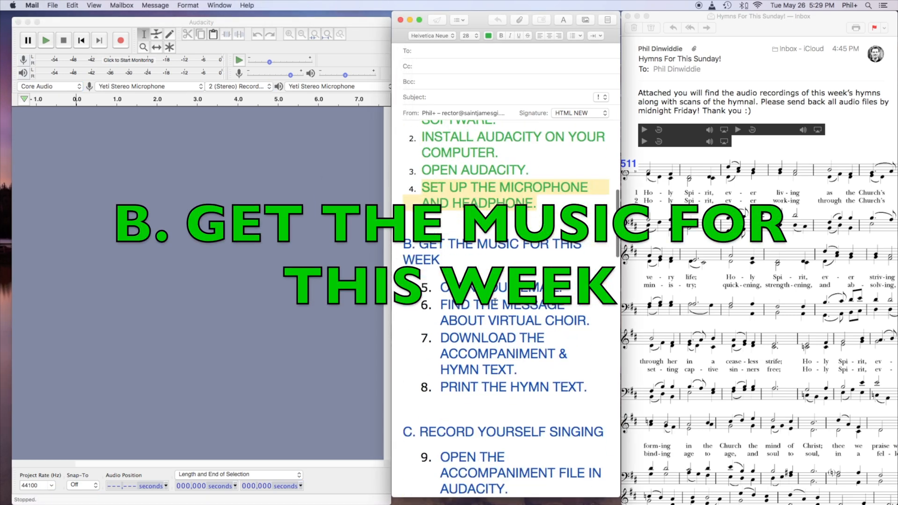
pyautogui.scroll(-4, 495, 302)
pyautogui.moveTo(445, 186); pyautogui.dragTo(367, 160)
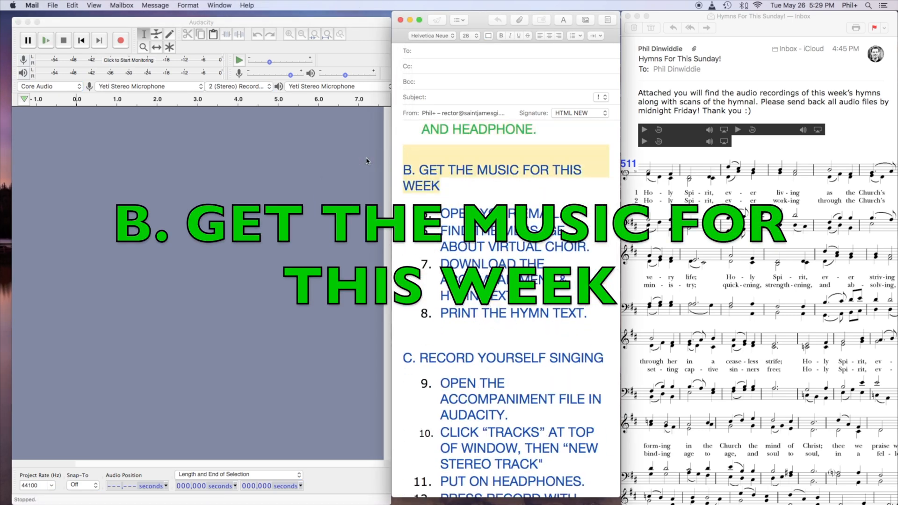
pyautogui.press('alt+super+v')
pyautogui.click(455, 201)
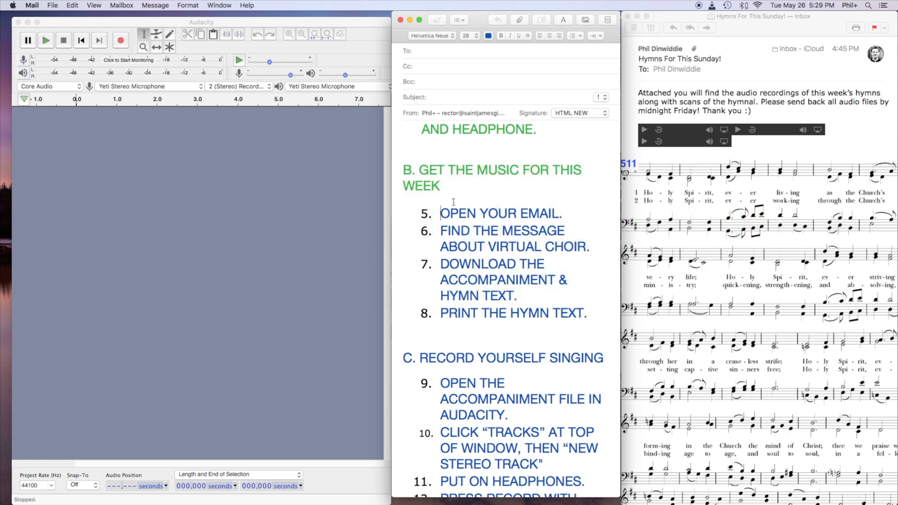
# Highlight steps 5 through 8 of the guide for reading, and apply the copied green style to step 5, "OPEN YOUR EMAIL".
pyautogui.moveTo(423, 214); pyautogui.dragTo(608, 252)
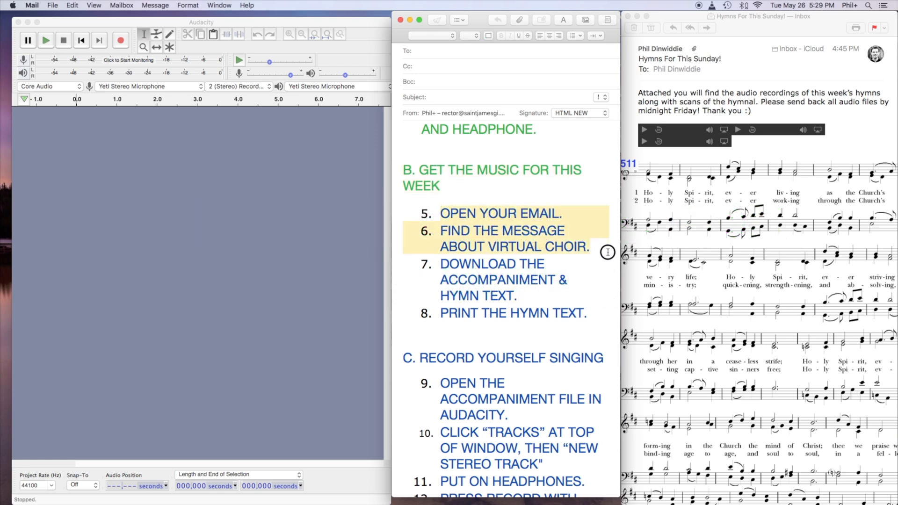
pyautogui.moveTo(608, 252); pyautogui.dragTo(606, 299)
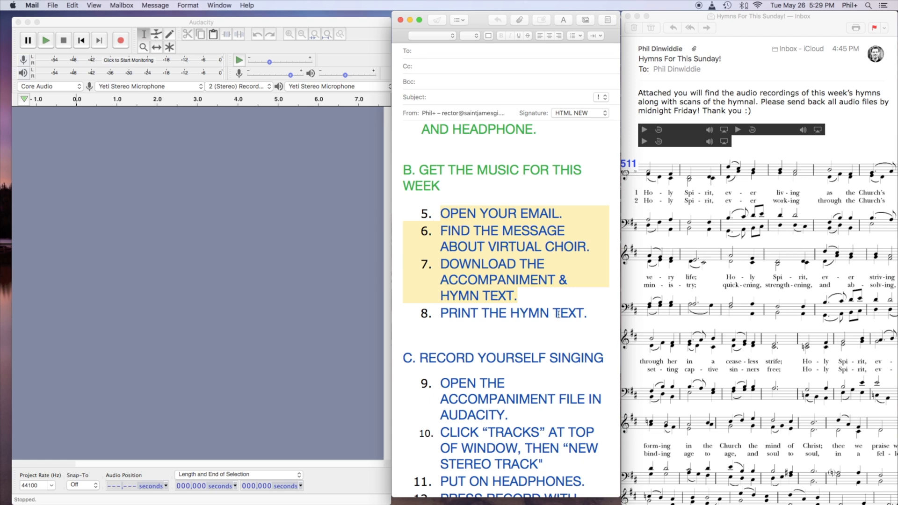
pyautogui.moveTo(604, 313); pyautogui.dragTo(377, 311)
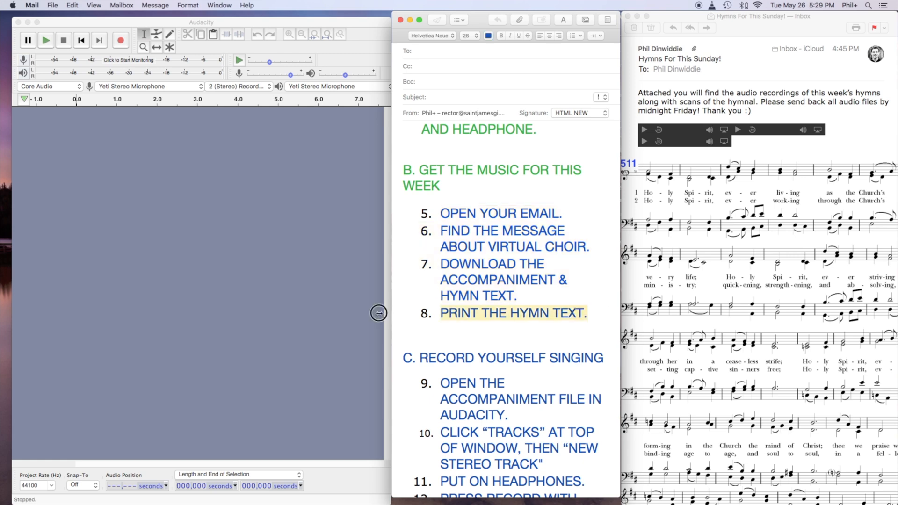
pyautogui.click(488, 212)
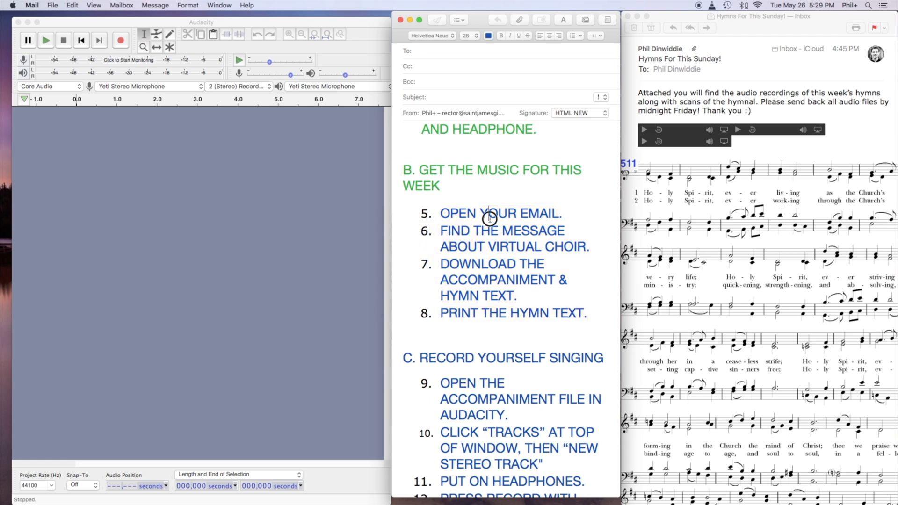
pyautogui.moveTo(432, 213); pyautogui.dragTo(555, 210)
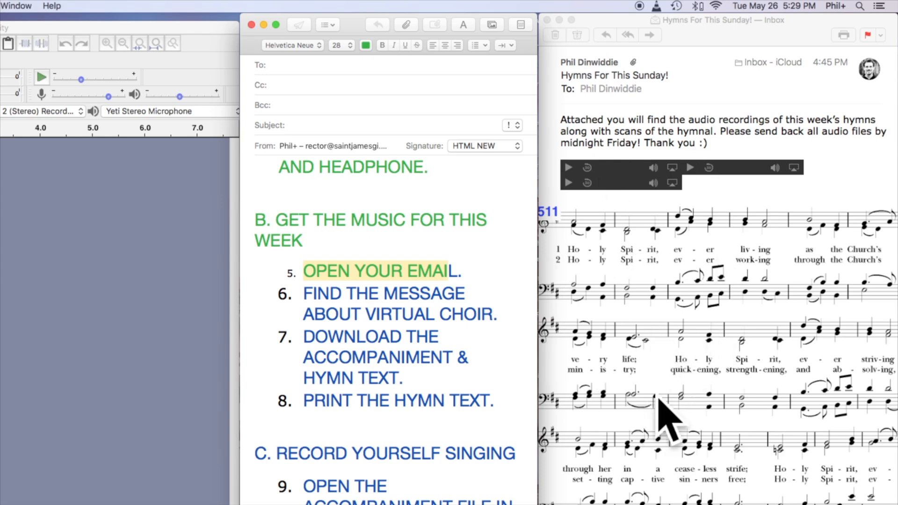
# Look over the "Hymns For This Sunday!" message and save all its attachments to the Downloads folder.
pyautogui.scroll(-10, 655, 394)
pyautogui.scroll(15, 655, 394)
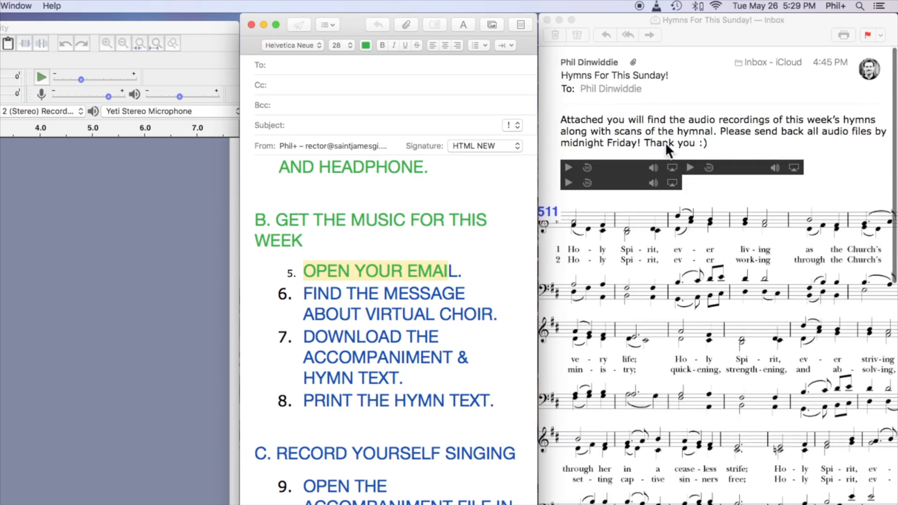
pyautogui.rightClick(613, 164)
pyautogui.click(615, 140)
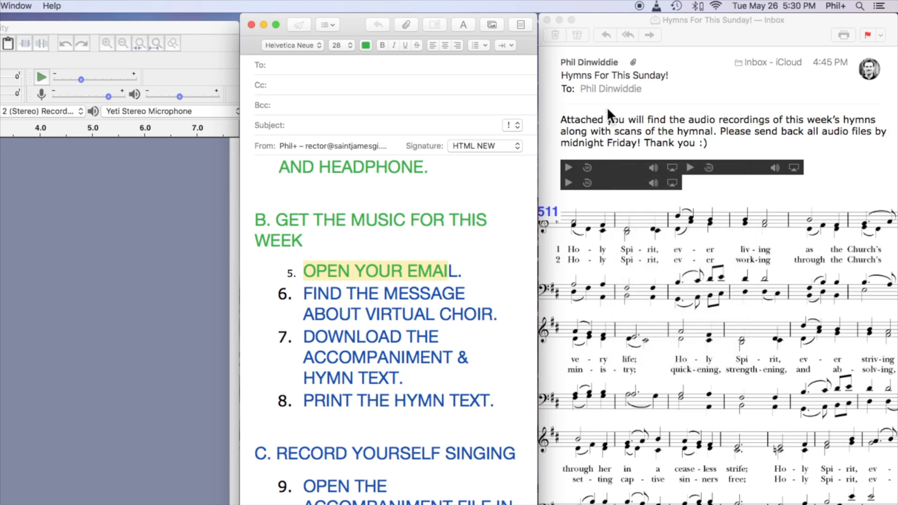
pyautogui.click(763, 100)
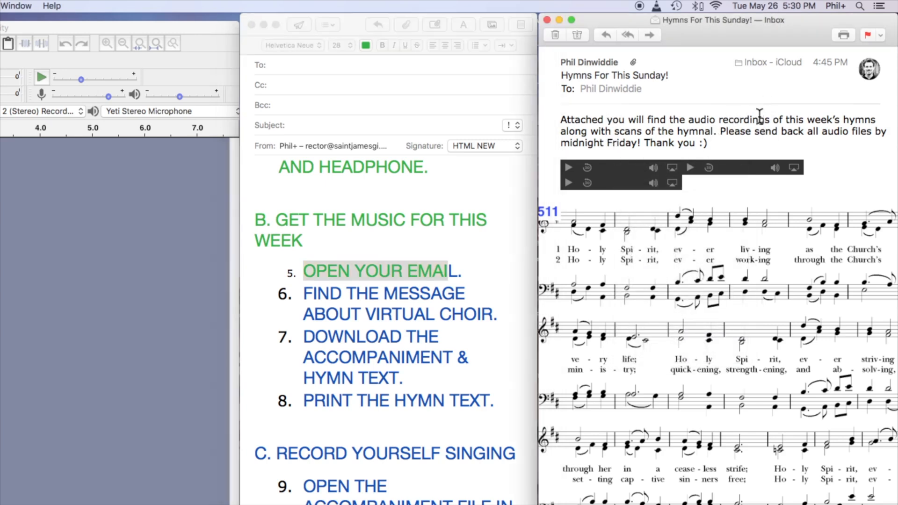
pyautogui.click(753, 103)
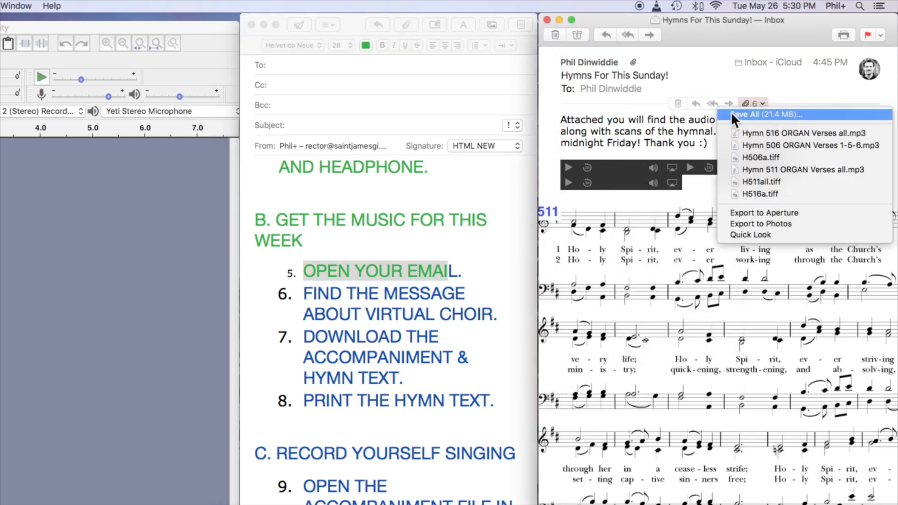
pyautogui.click(751, 114)
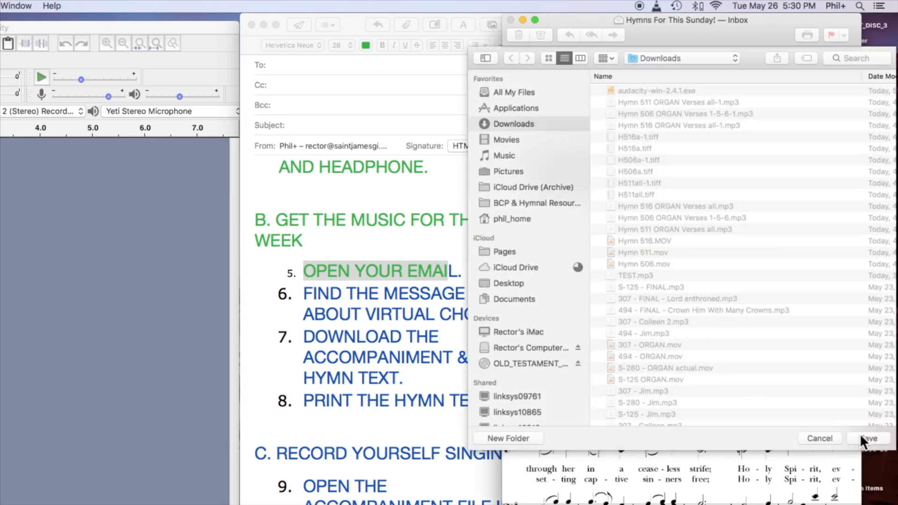
pyautogui.click(869, 438)
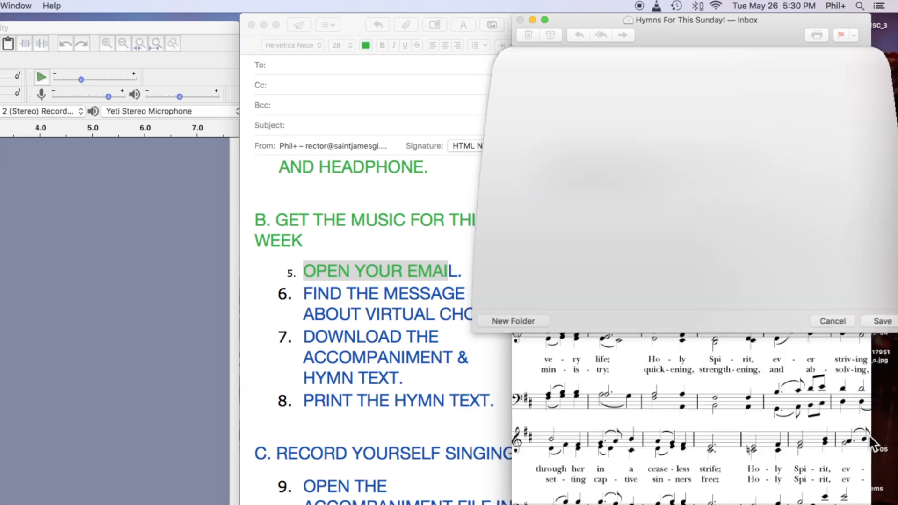
# Return to the guide and apply the copied green style to steps 6, 7 and 8 of "GET THE MUSIC FOR THIS WEEK".
pyautogui.click(468, 327)
pyautogui.click(303, 270)
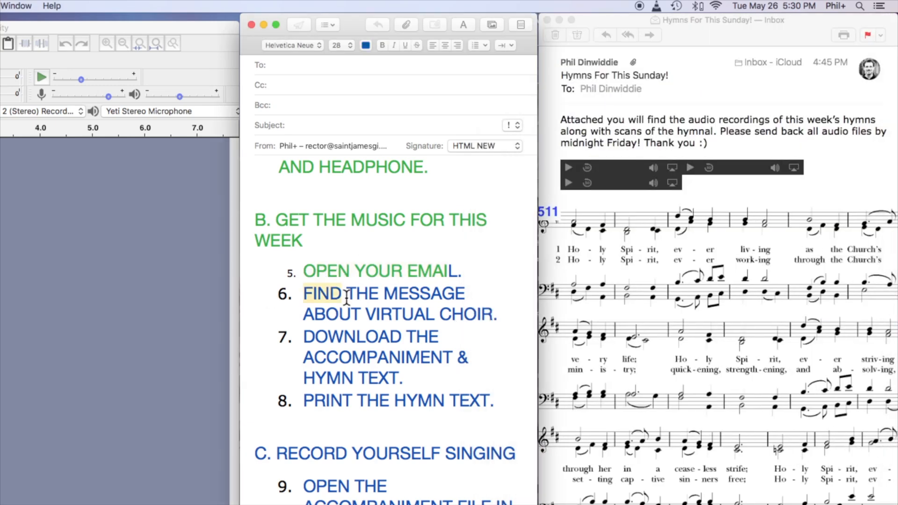
pyautogui.moveTo(271, 298); pyautogui.dragTo(514, 313)
pyautogui.press('super+alt+v')
pyautogui.click(406, 336)
pyautogui.moveTo(260, 329); pyautogui.dragTo(476, 379)
pyautogui.press('super+alt+v')
pyautogui.click(458, 380)
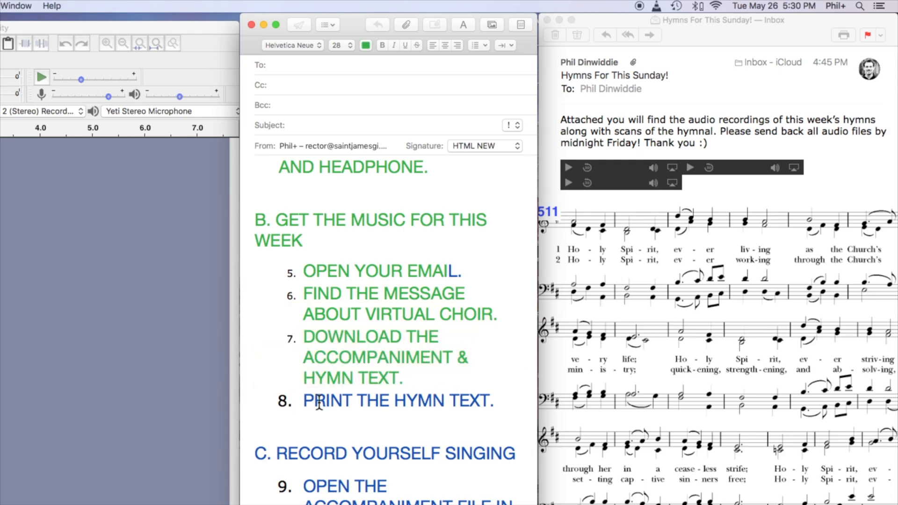
pyautogui.moveTo(303, 401); pyautogui.dragTo(489, 400)
pyautogui.press('super+alt+v')
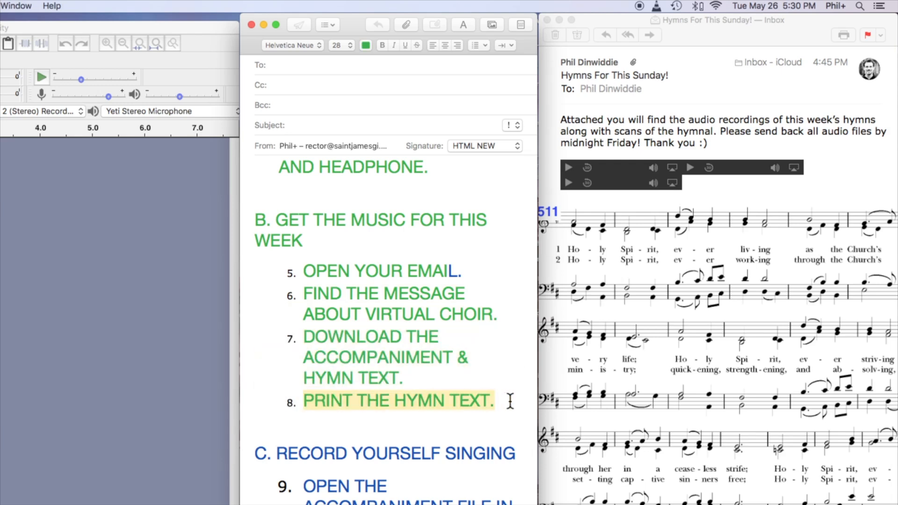
pyautogui.click(510, 401)
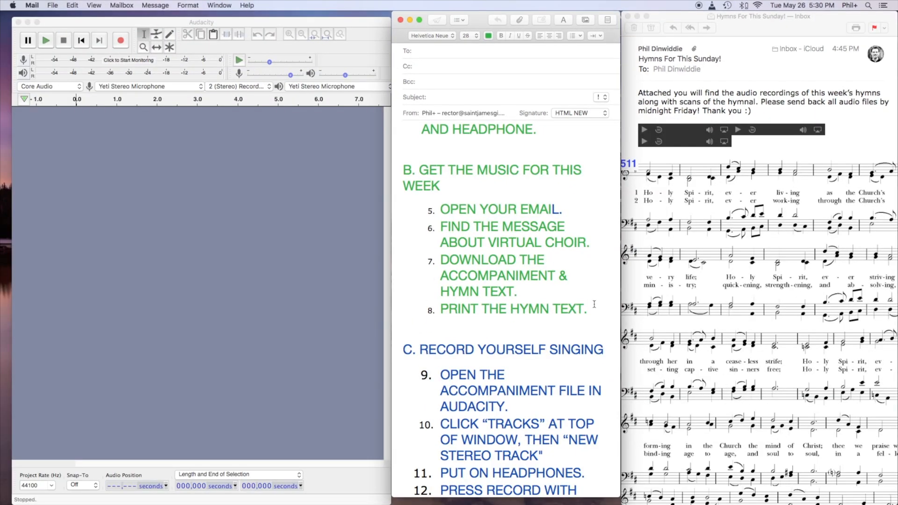
# Apply the copied green style to the heading "C. RECORD YOURSELF SINGING" and to step 9 about opening the accompaniment file.
pyautogui.scroll(-5, 507, 400)
pyautogui.scroll(-2, 595, 306)
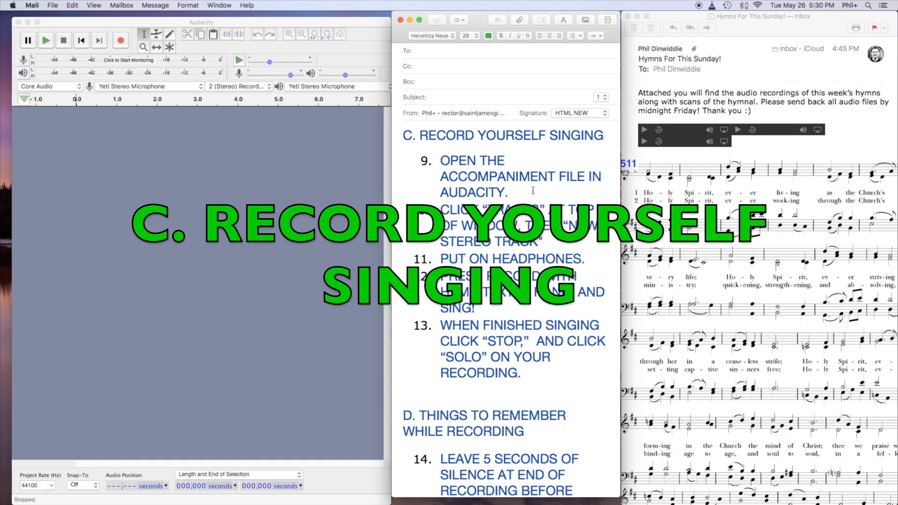
pyautogui.moveTo(600, 135); pyautogui.dragTo(395, 133)
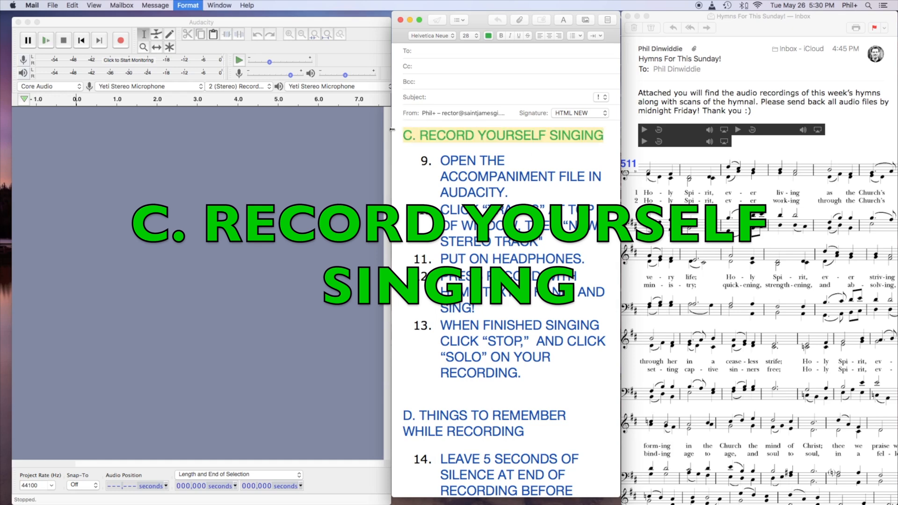
pyautogui.click(465, 174)
pyautogui.moveTo(420, 159); pyautogui.dragTo(622, 187)
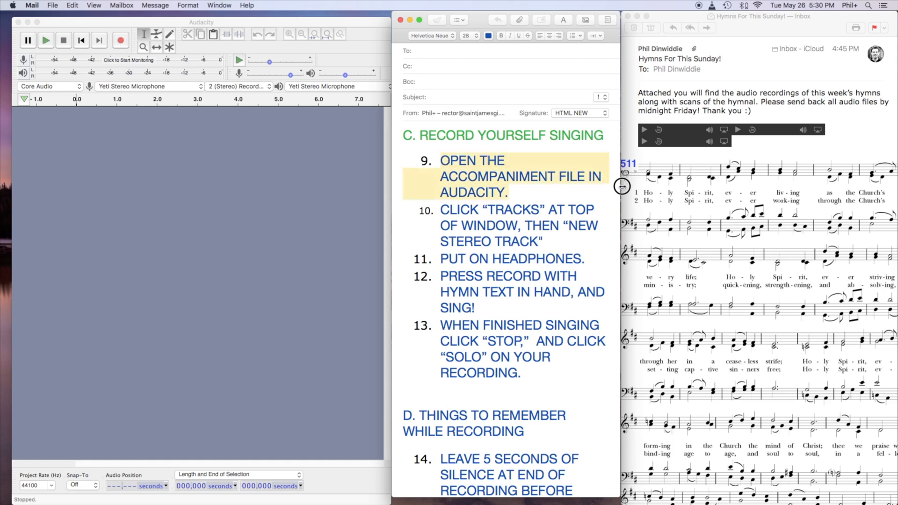
pyautogui.press('alt+super+v')
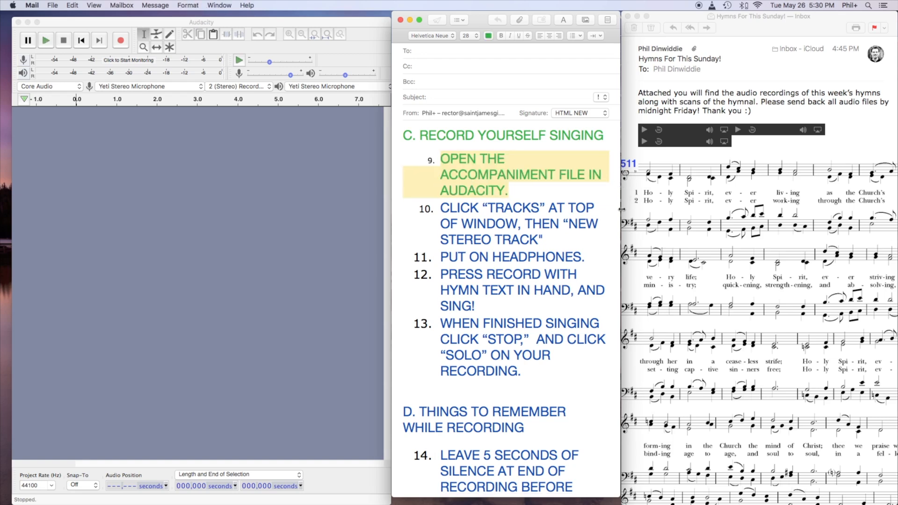
# Switch to Audacity and open the accompaniment file "Hymn 511 ORGAN Verses all-2.mp3" from the Downloads folder.
pyautogui.click(196, 147)
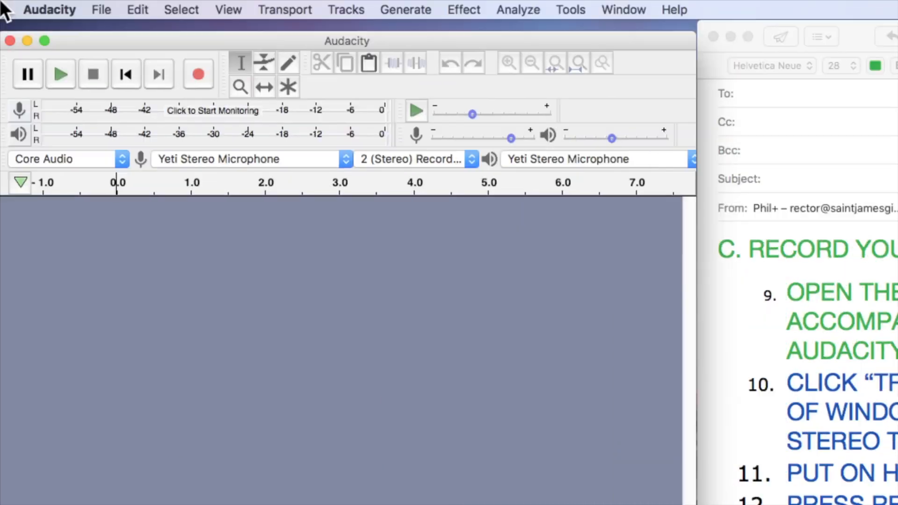
pyautogui.click(103, 11)
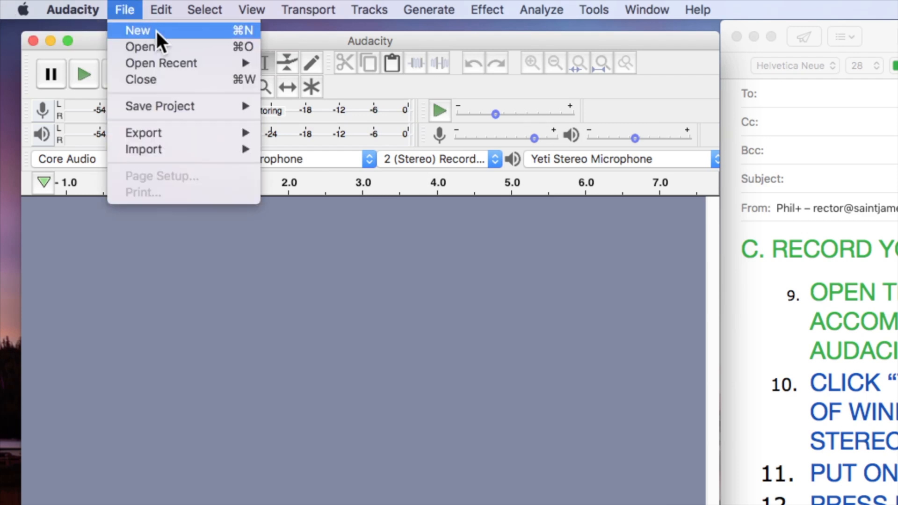
pyautogui.click(155, 46)
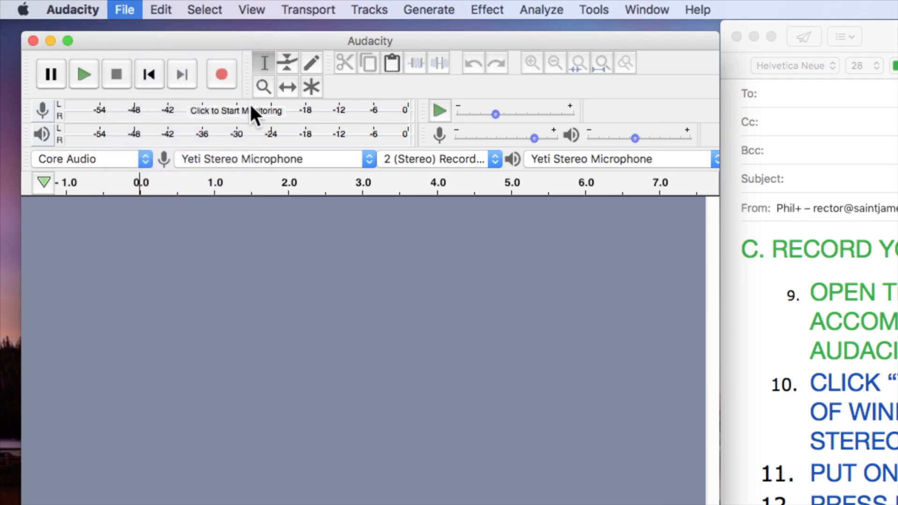
pyautogui.moveTo(685, 169); pyautogui.dragTo(327, 105)
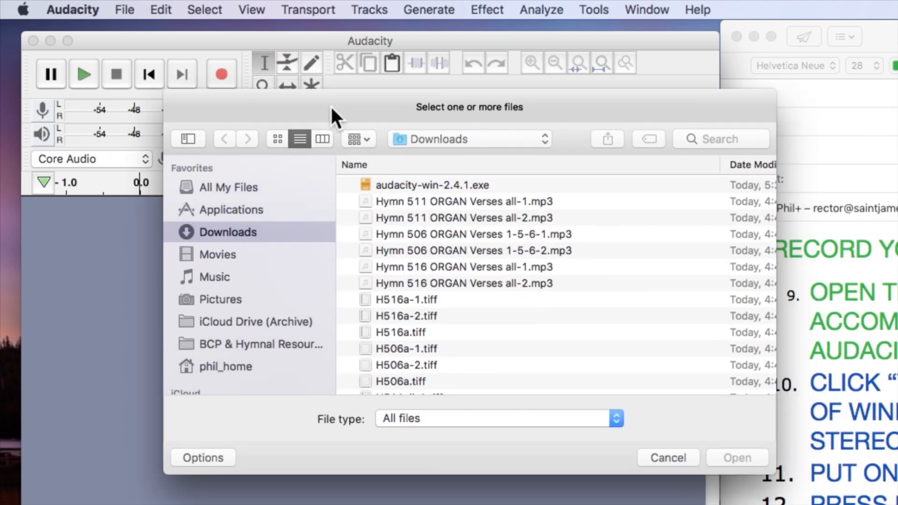
pyautogui.click(415, 215)
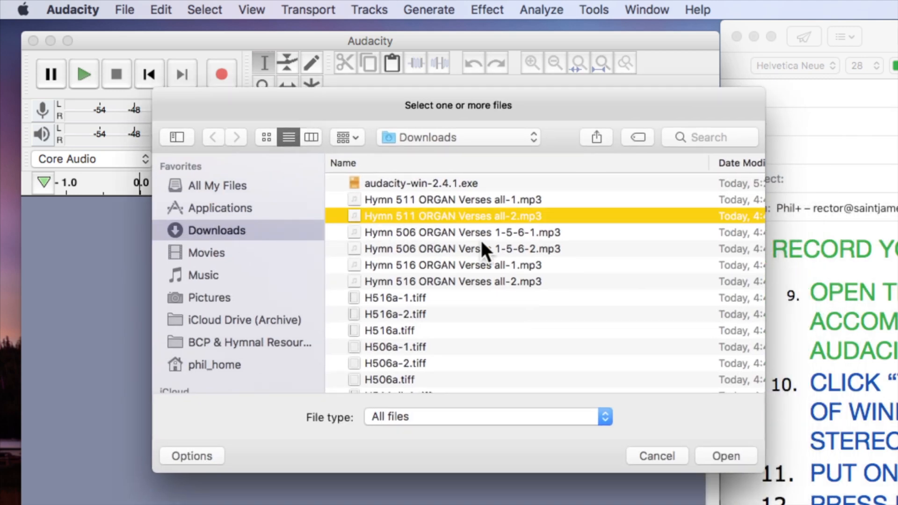
pyautogui.click(724, 456)
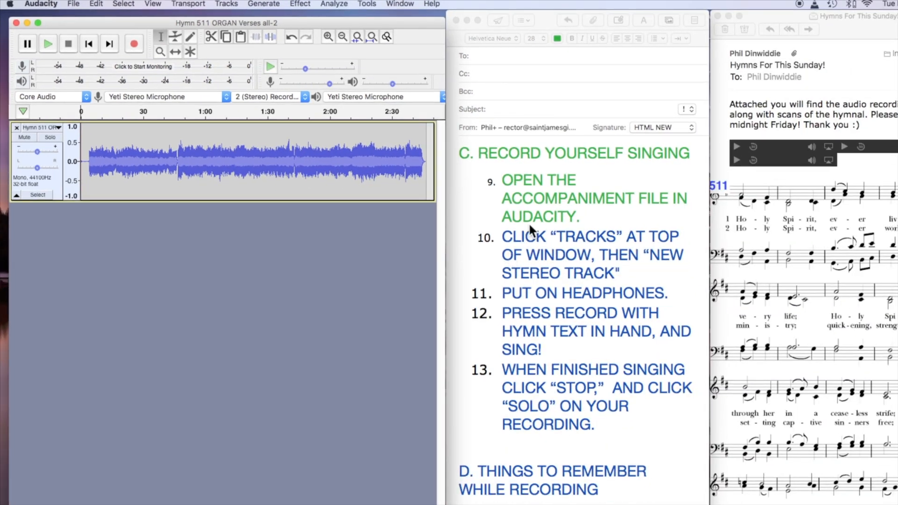
# Refer to step 10 in the guide, return to Audacity and add a new stereo track below the organ accompaniment.
pyautogui.click(527, 239)
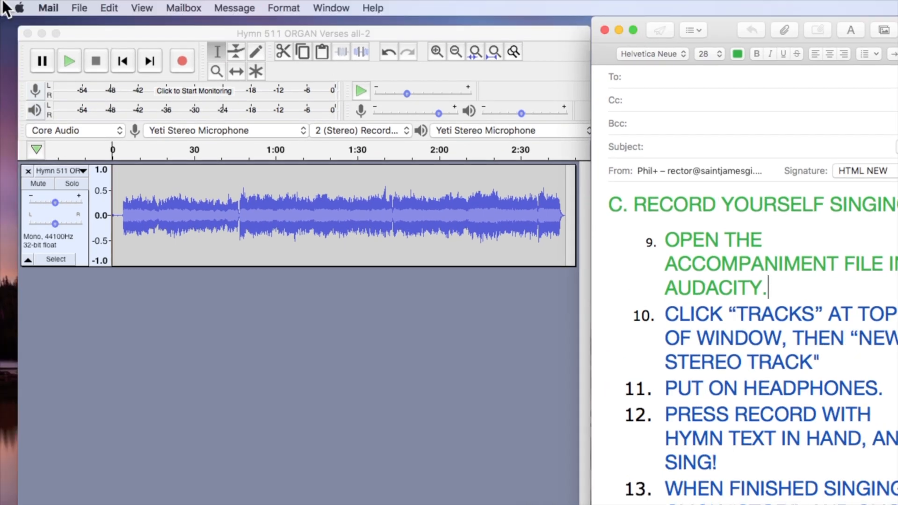
pyautogui.click(108, 36)
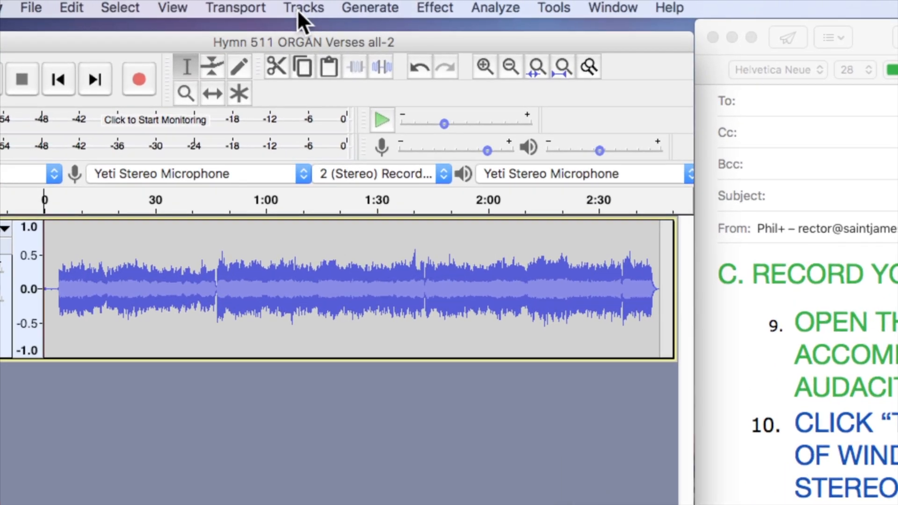
pyautogui.click(304, 9)
pyautogui.moveTo(321, 28)
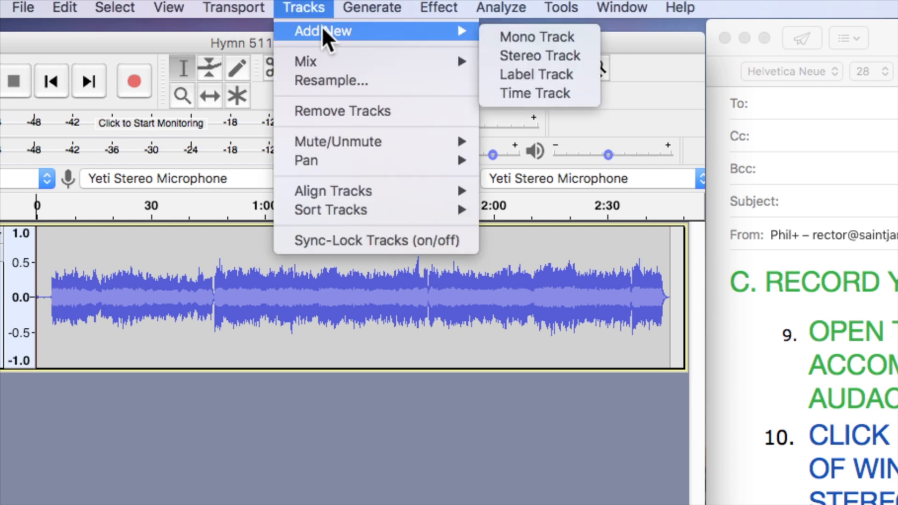
pyautogui.click(521, 54)
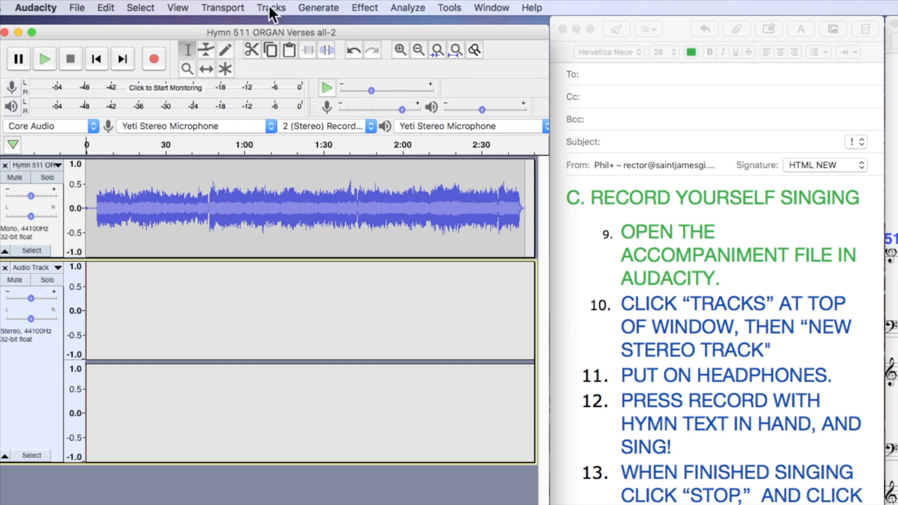
pyautogui.click(271, 9)
pyautogui.moveTo(358, 24)
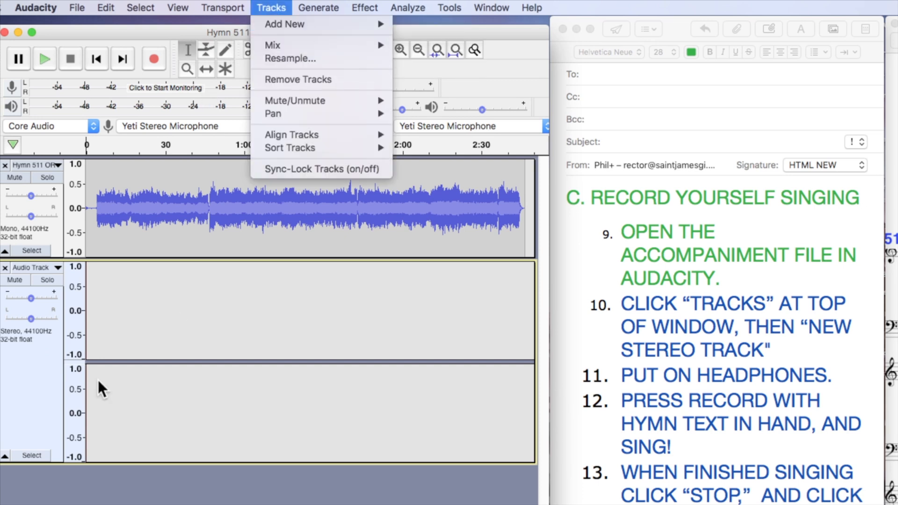
# Return to the guide and apply the copied green style to step 10 about the stereo track and step 11 about headphones.
pyautogui.click(108, 32)
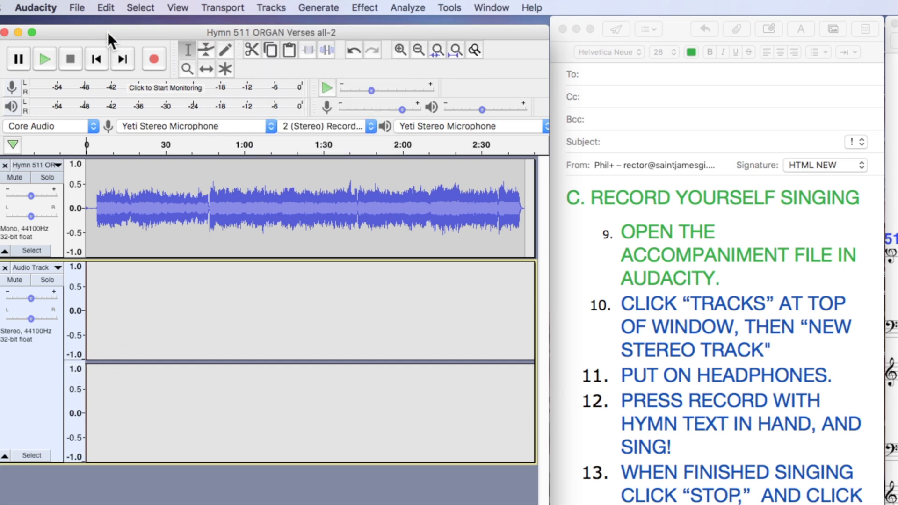
pyautogui.click(684, 391)
pyautogui.moveTo(774, 349); pyautogui.dragTo(580, 307)
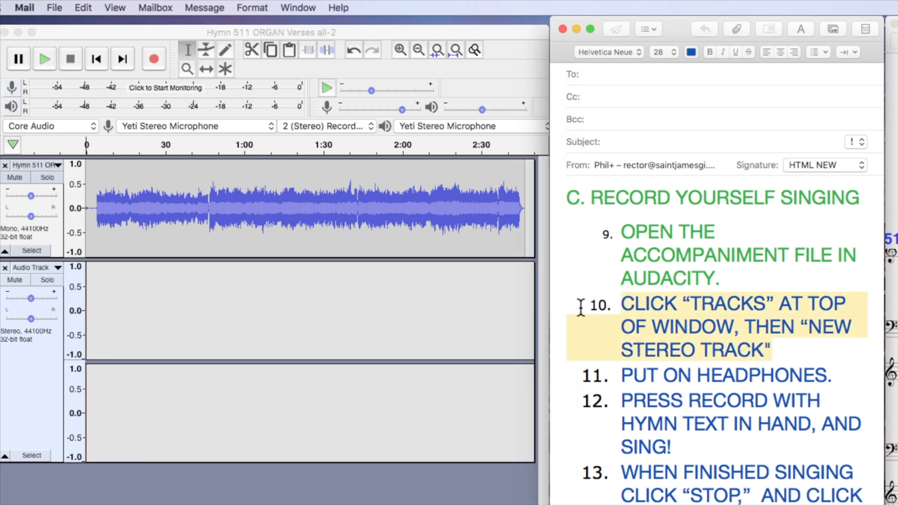
pyautogui.press('alt+super+v')
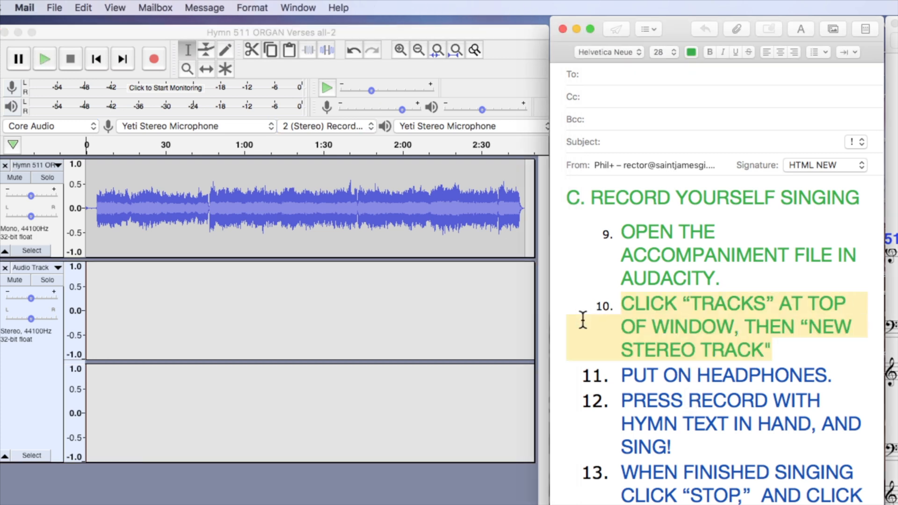
pyautogui.click(785, 349)
pyautogui.moveTo(623, 374); pyautogui.dragTo(849, 366)
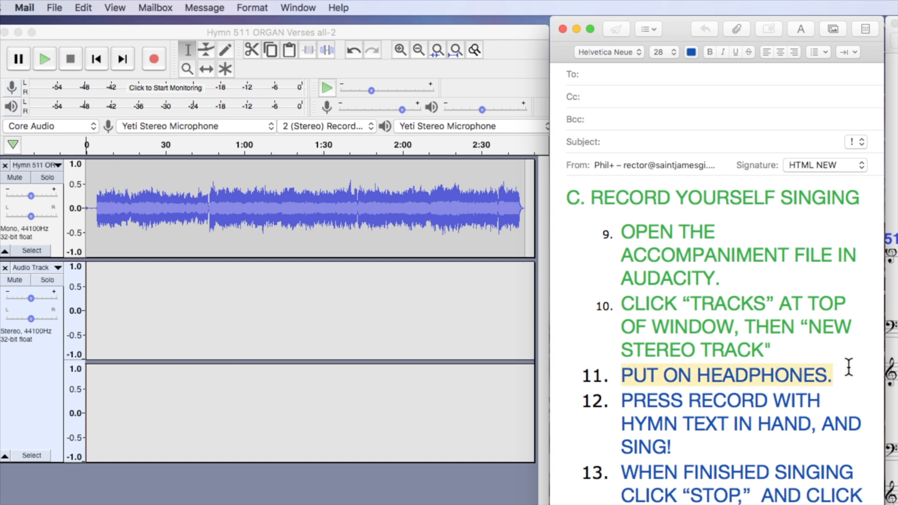
pyautogui.press('alt+super+v')
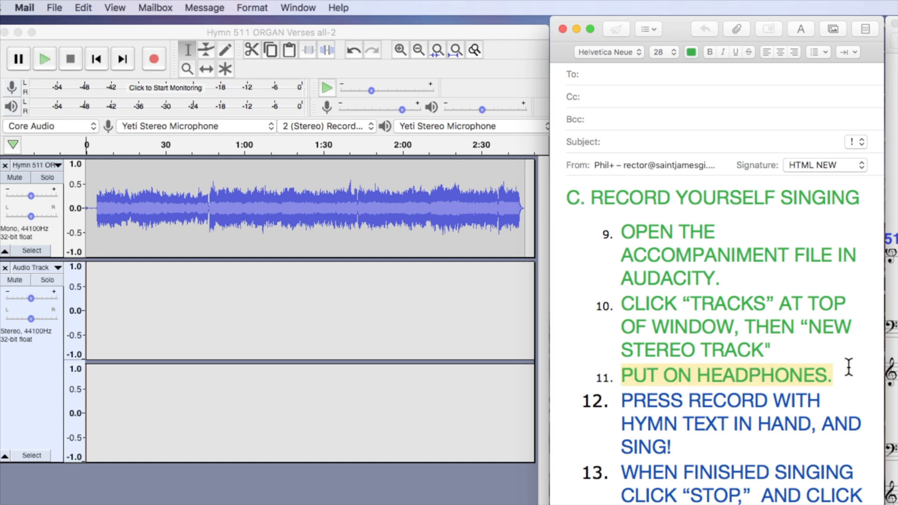
# Apply the copied green style to step 12 about recording with the hymn text in hand.
pyautogui.click(753, 421)
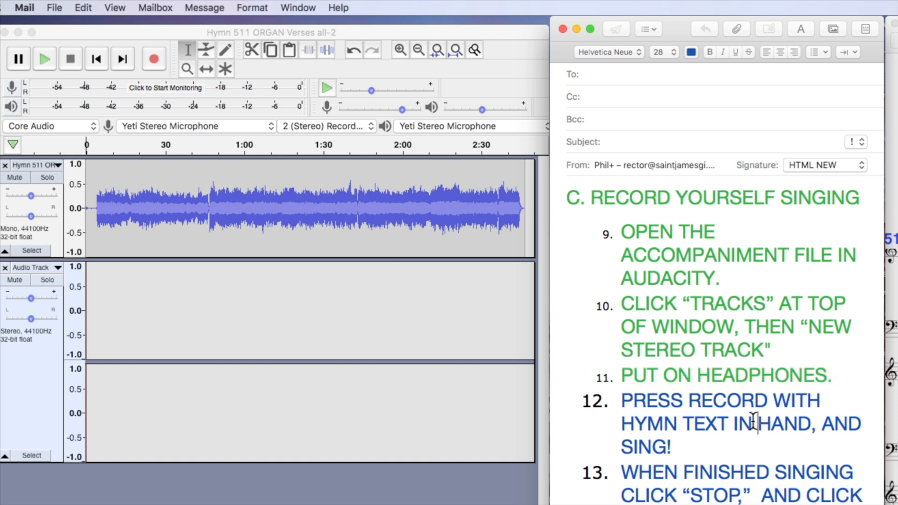
pyautogui.scroll(-3, 722, 424)
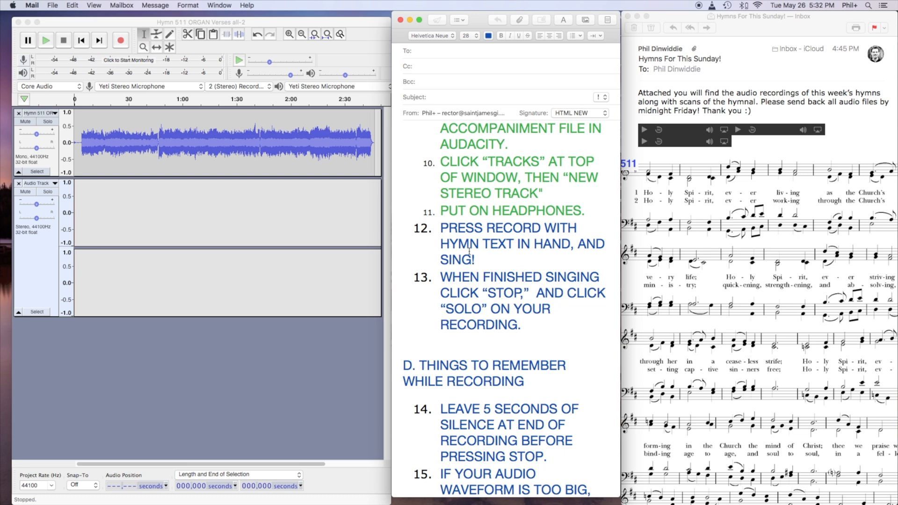
pyautogui.moveTo(486, 258); pyautogui.dragTo(411, 232)
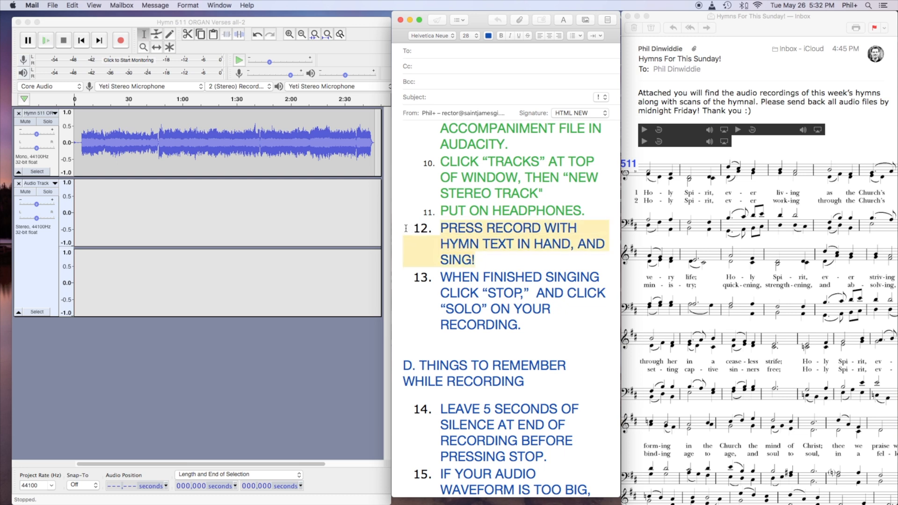
# Switch to Audacity, record a short take on the stereo track and stop it.
pyautogui.click(246, 328)
pyautogui.click(121, 41)
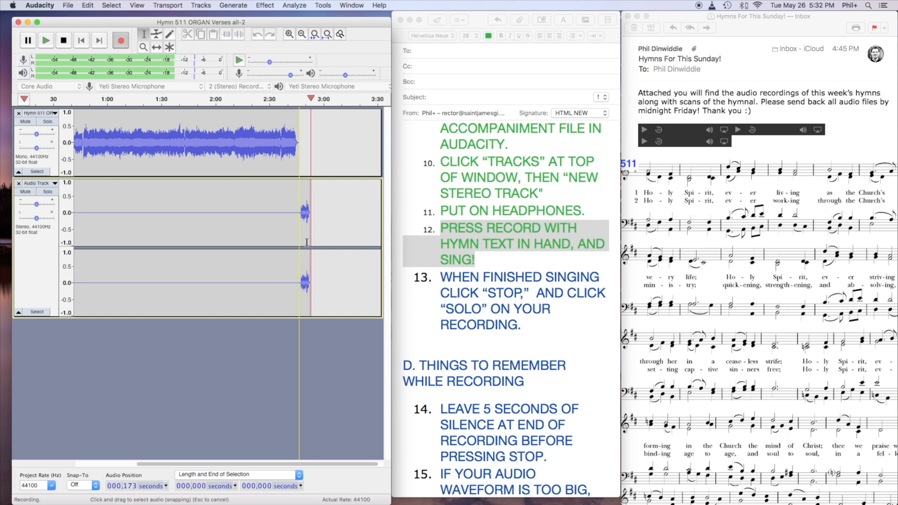
pyautogui.click(64, 41)
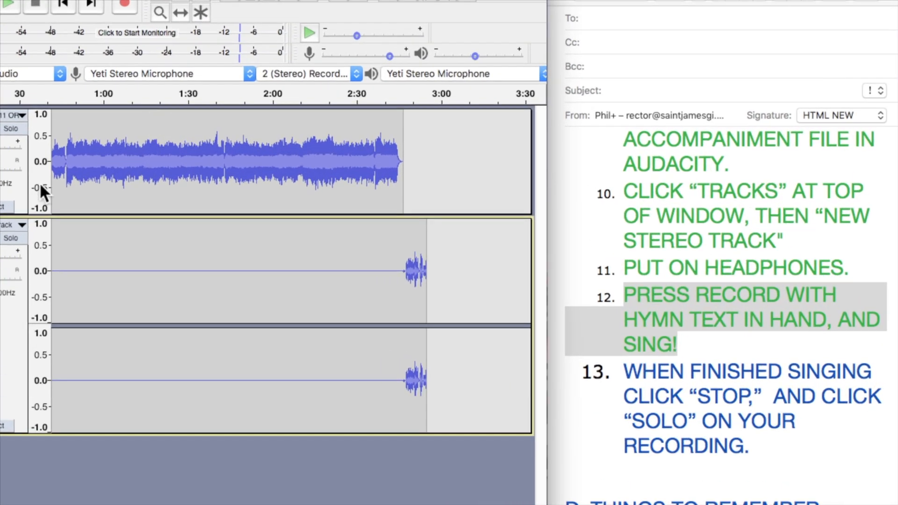
# Delete the track holding the short take and add a fresh stereo track below the organ accompaniment.
pyautogui.hscroll(-5, 160, 155)
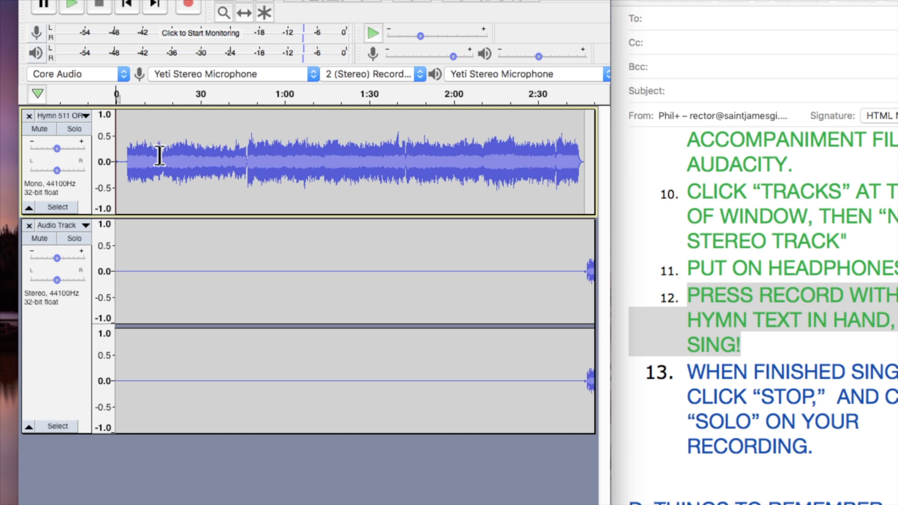
pyautogui.click(28, 225)
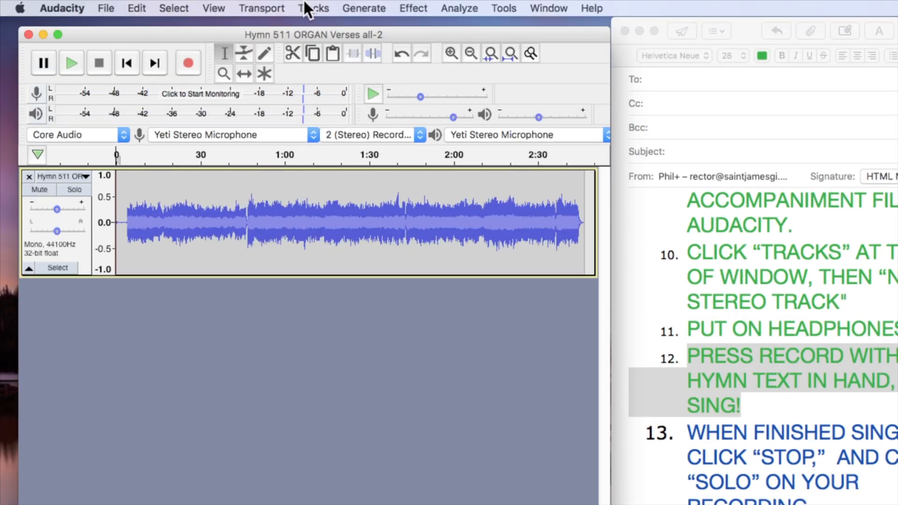
pyautogui.click(304, 3)
pyautogui.moveTo(337, 22)
pyautogui.click(502, 43)
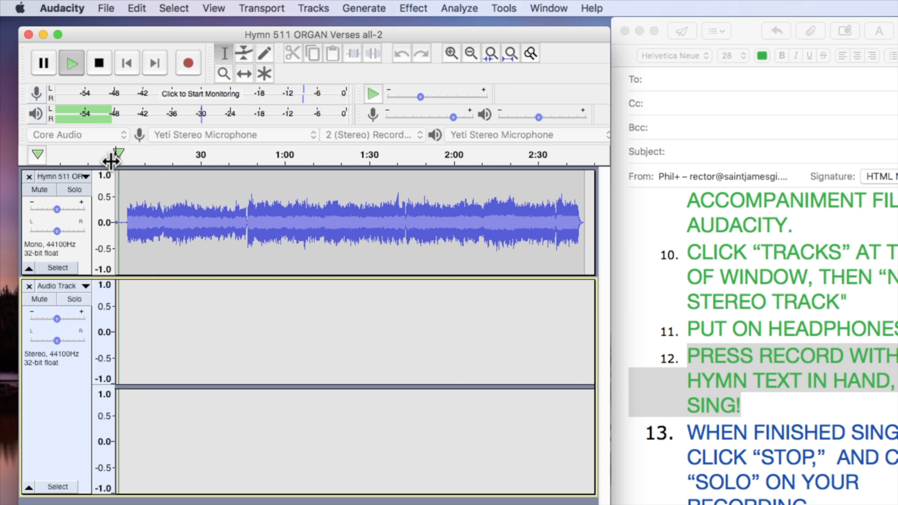
# Stop playback, record a singing take of about 1:15 from the start of the accompaniment and stop recording.
pyautogui.click(99, 62)
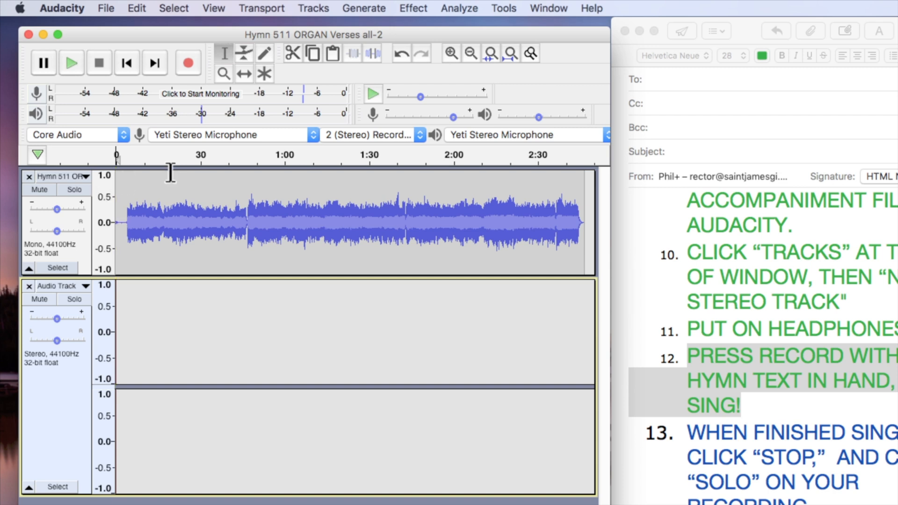
pyautogui.click(189, 63)
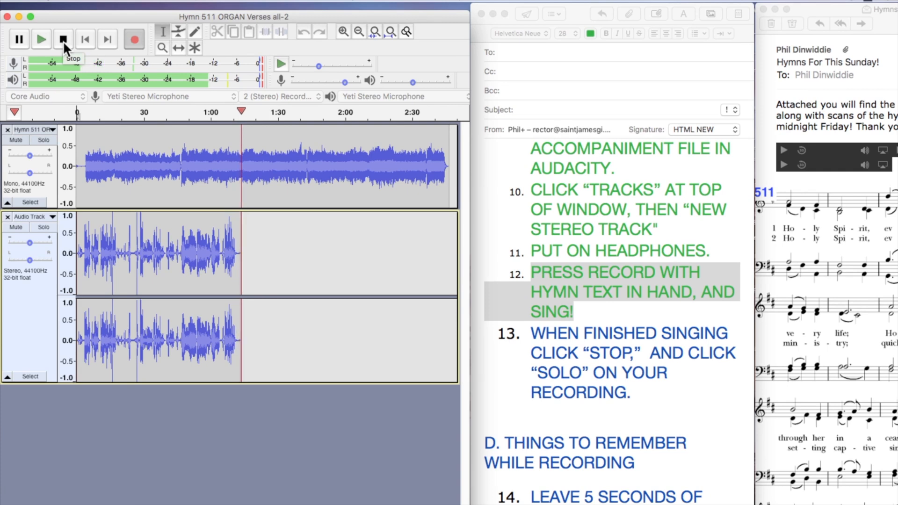
pyautogui.click(63, 38)
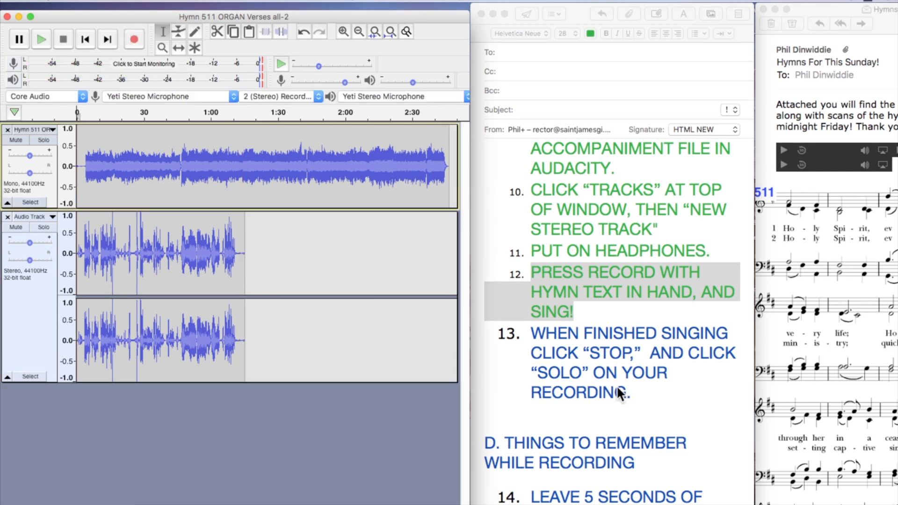
# Apply the copied green style to step 13 in the guide and solo the recorded singing track in Audacity.
pyautogui.click(591, 343)
pyautogui.moveTo(636, 402); pyautogui.dragTo(500, 336)
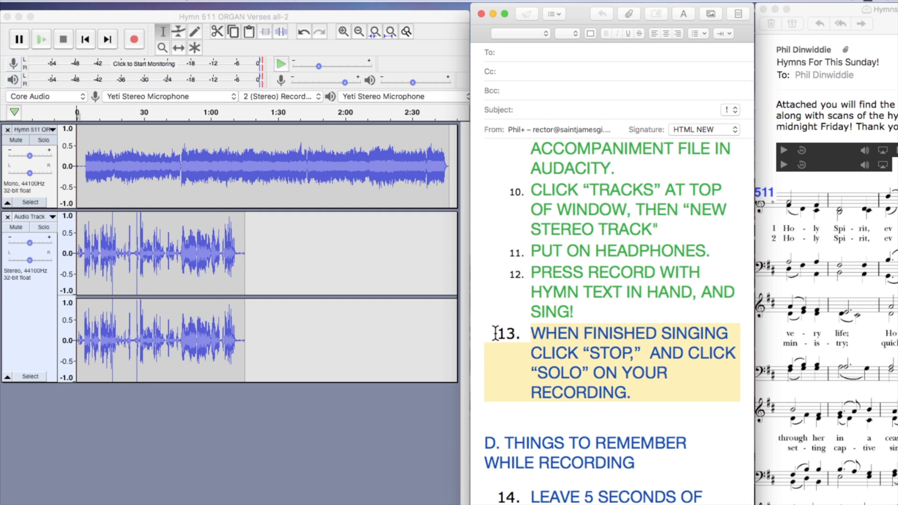
pyautogui.press('super+alt+v')
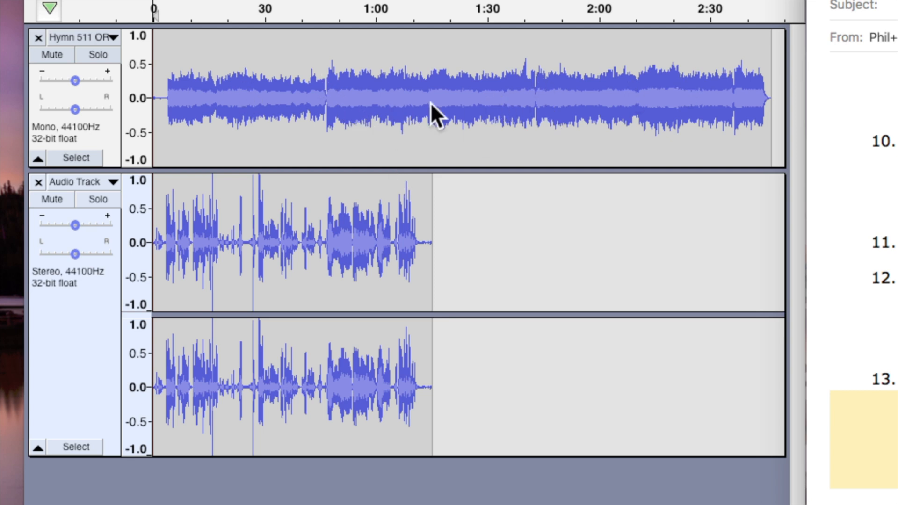
pyautogui.click(98, 200)
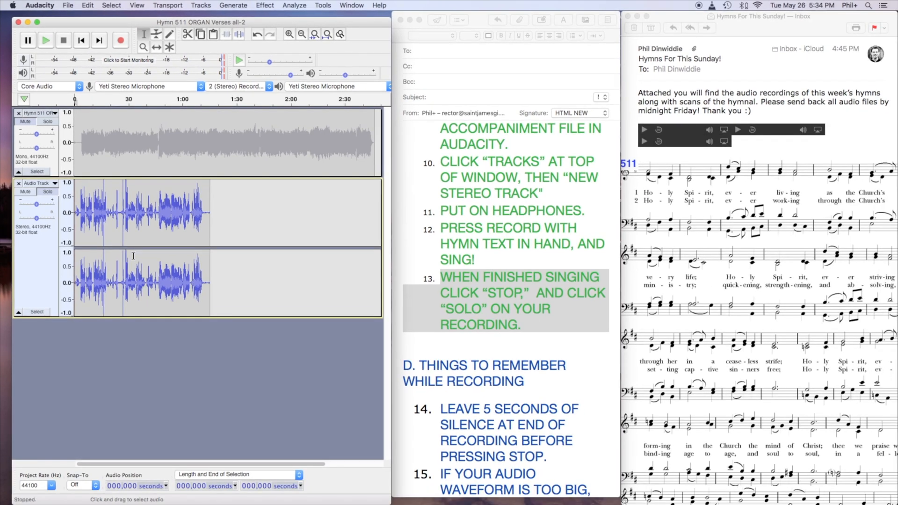
# Review steps 9 to 13 under "C. RECORD YOURSELF SINGING" in the guide.
pyautogui.scroll(3, 454, 232)
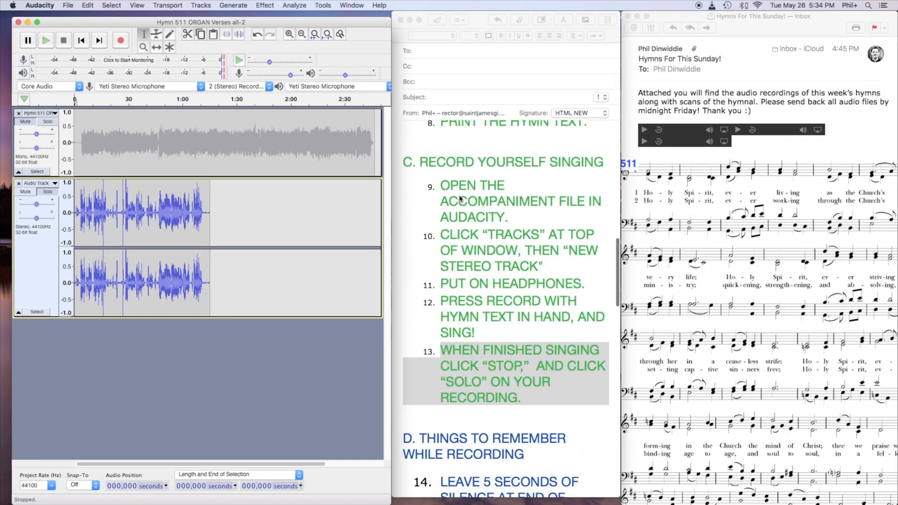
pyautogui.click(427, 211)
pyautogui.moveTo(440, 187); pyautogui.dragTo(589, 355)
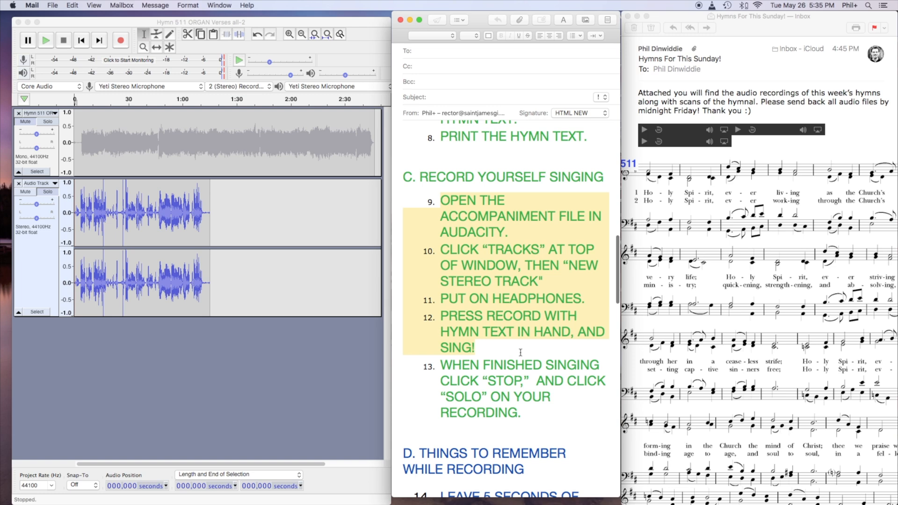
pyautogui.moveTo(546, 421); pyautogui.dragTo(406, 364)
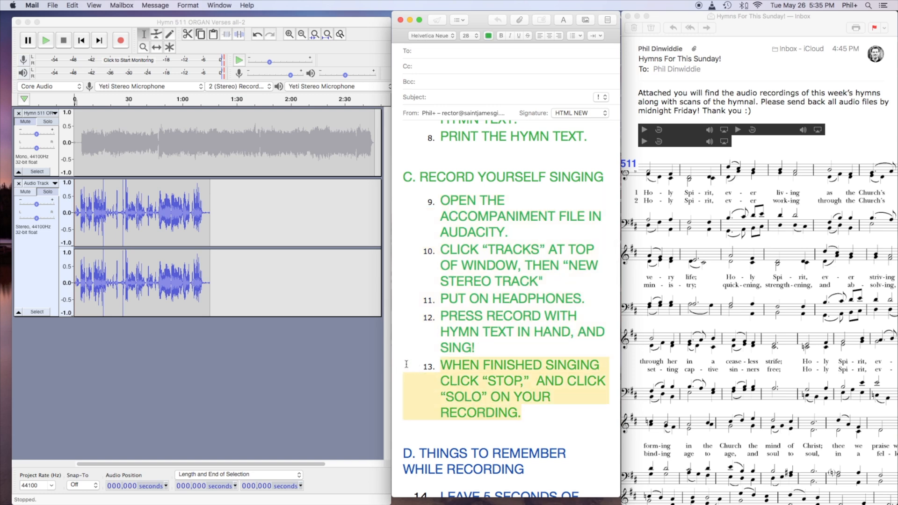
# Apply the copied green style to the heading "D. THINGS TO REMEMBER WHILE RECORDING" and to step 14 about leaving silence.
pyautogui.scroll(-10, 481, 357)
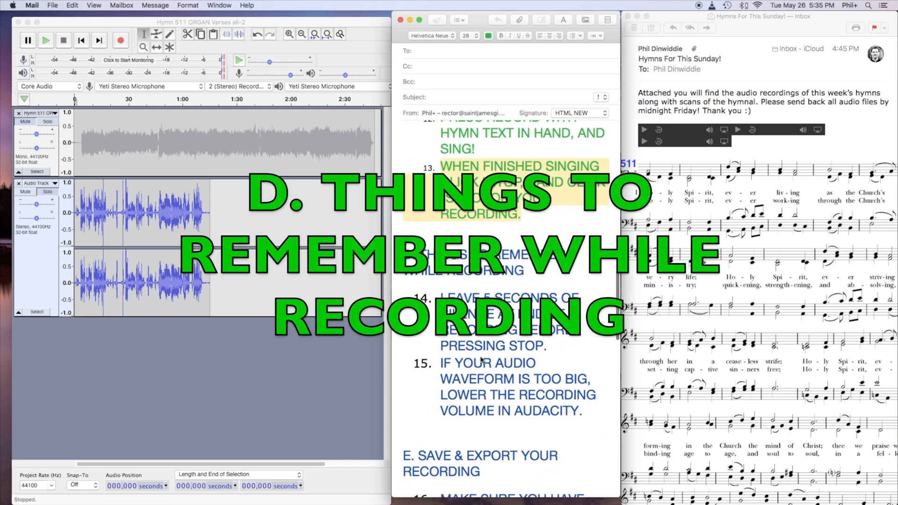
pyautogui.moveTo(463, 238); pyautogui.dragTo(342, 231)
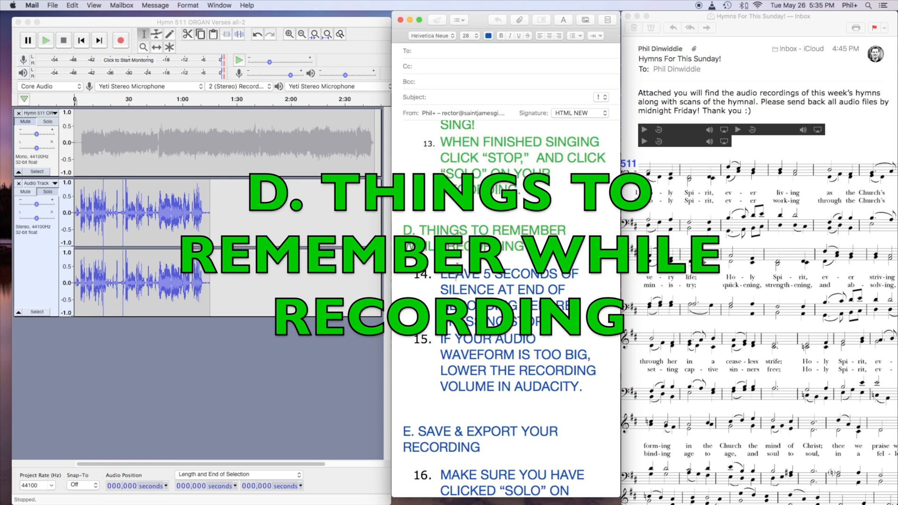
pyautogui.tripleClick(497, 296)
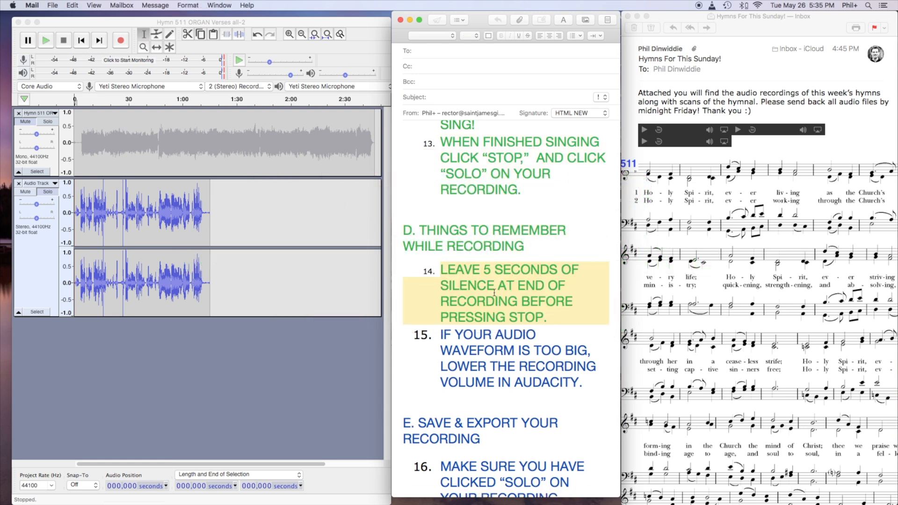
pyautogui.click(494, 293)
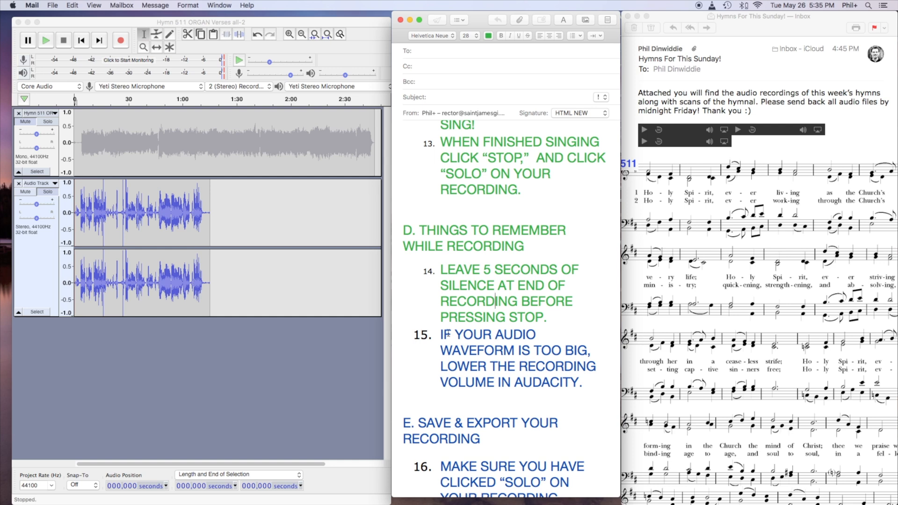
# Refer to step 15, record on the singing track in Audacity at maximum recording volume, and lower that volume during the take.
pyautogui.moveTo(470, 341); pyautogui.dragTo(603, 377)
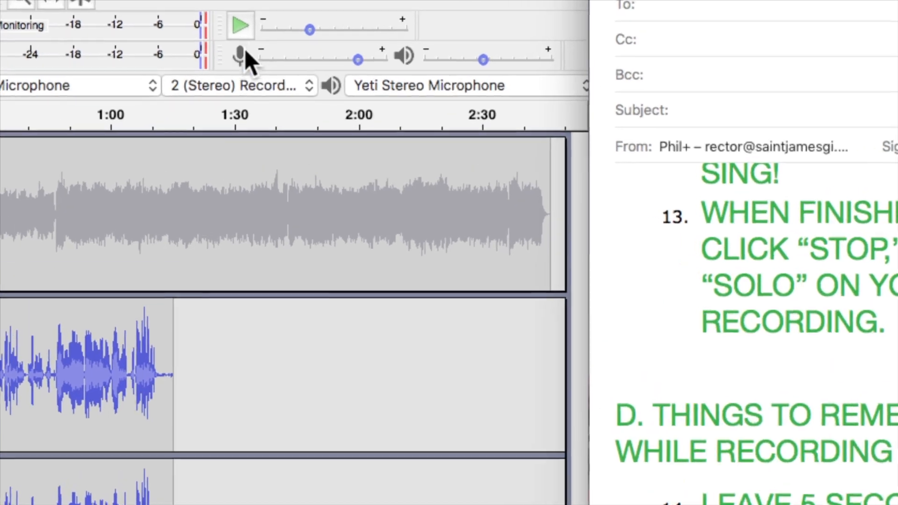
pyautogui.moveTo(357, 58); pyautogui.dragTo(389, 60)
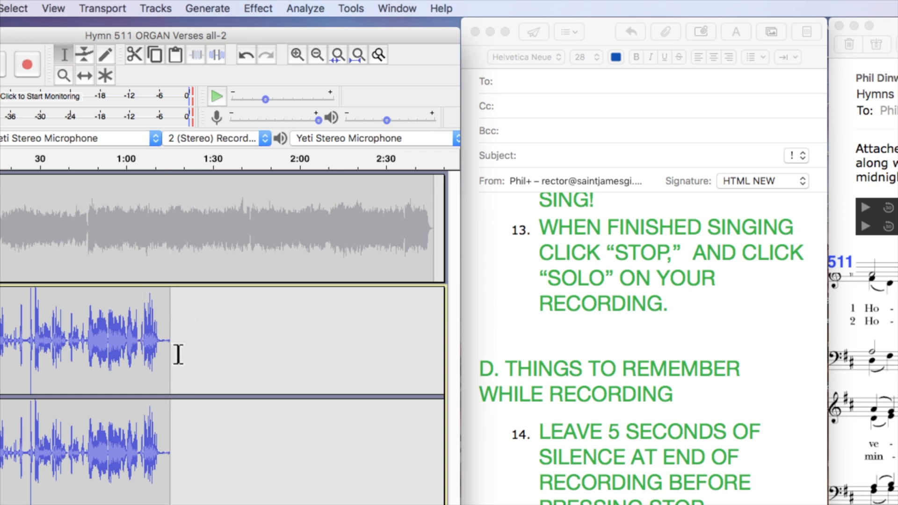
pyautogui.click(28, 63)
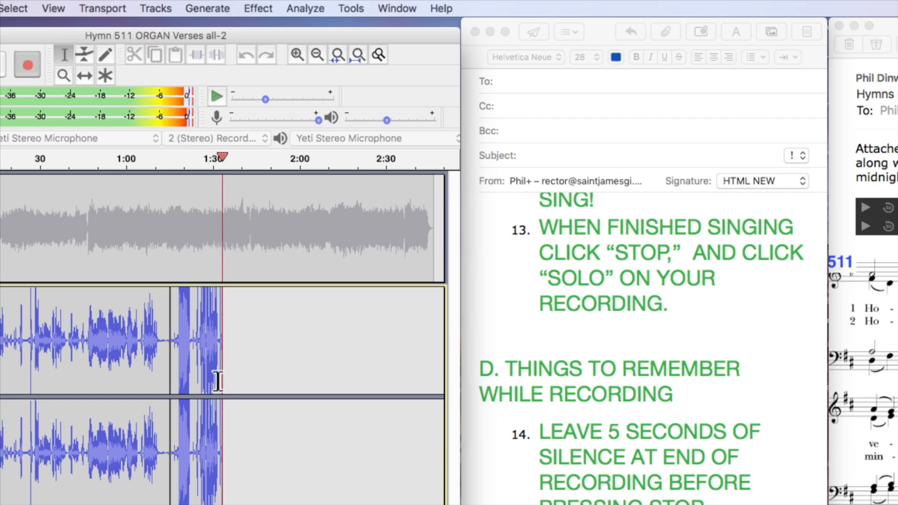
pyautogui.moveTo(318, 119); pyautogui.dragTo(296, 121)
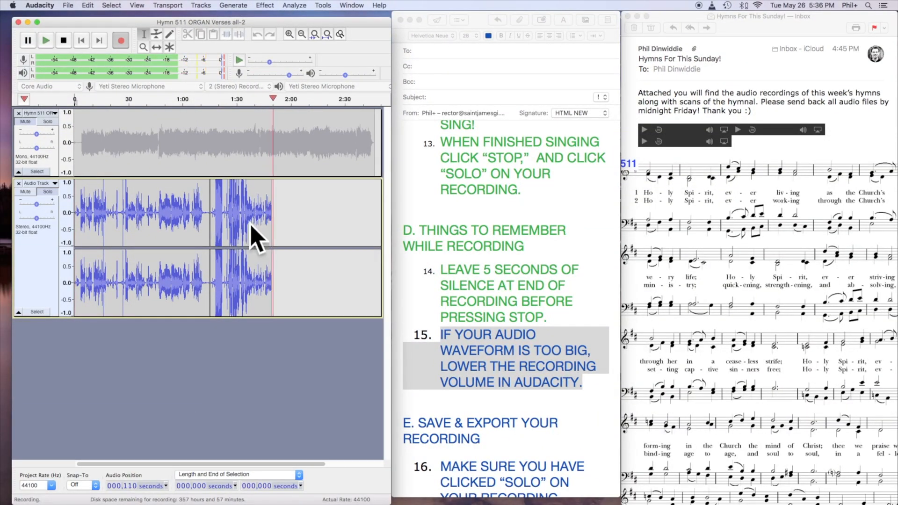
# Apply the copied green style to step 15 about the waveform size and stop the running recording in Audacity.
pyautogui.click(487, 336)
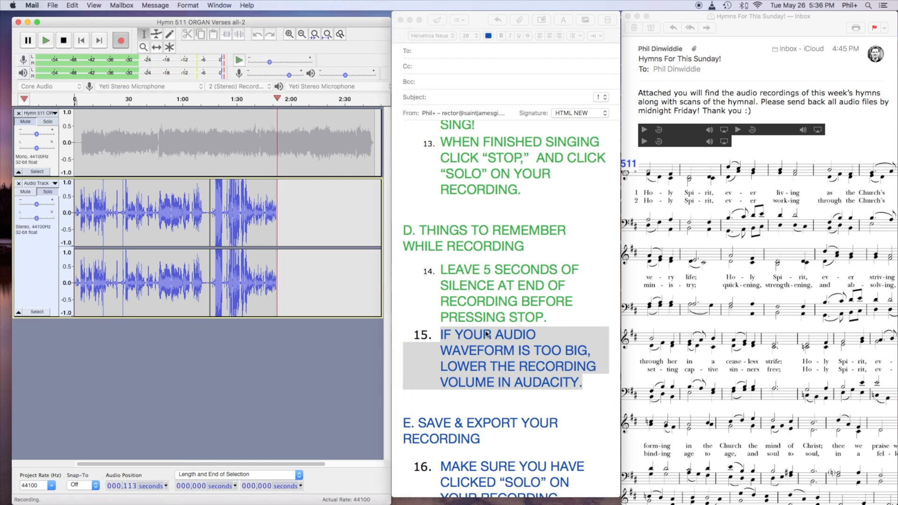
pyautogui.moveTo(438, 335); pyautogui.dragTo(517, 340)
pyautogui.moveTo(590, 355); pyautogui.dragTo(615, 387)
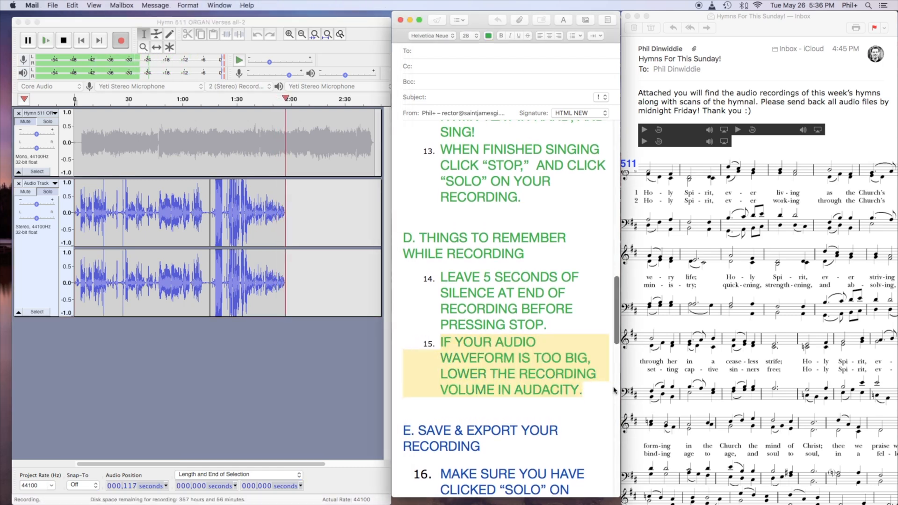
pyautogui.click(64, 41)
# Apply the copied green style to step 16 about soloing the recording before exporting, under "E. SAVE & EXPORT YOUR RECORDING".
pyautogui.click(465, 386)
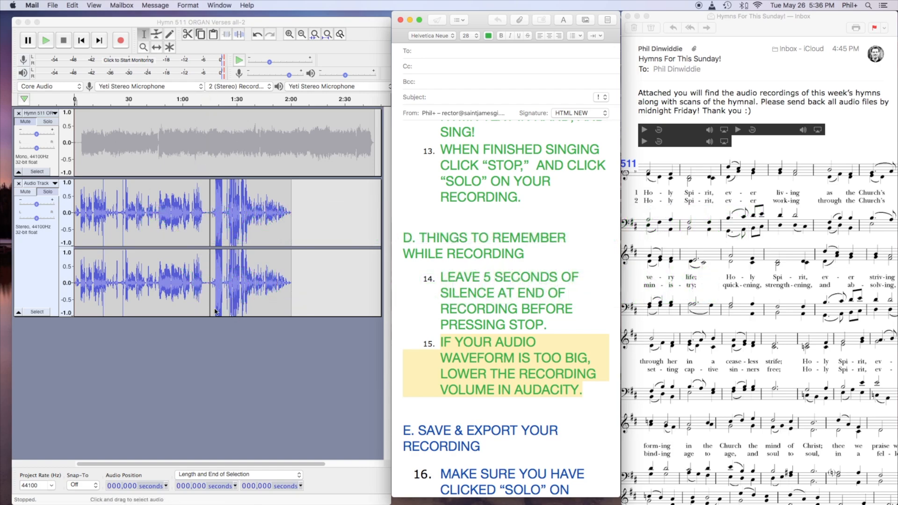
pyautogui.scroll(-8, 678, 355)
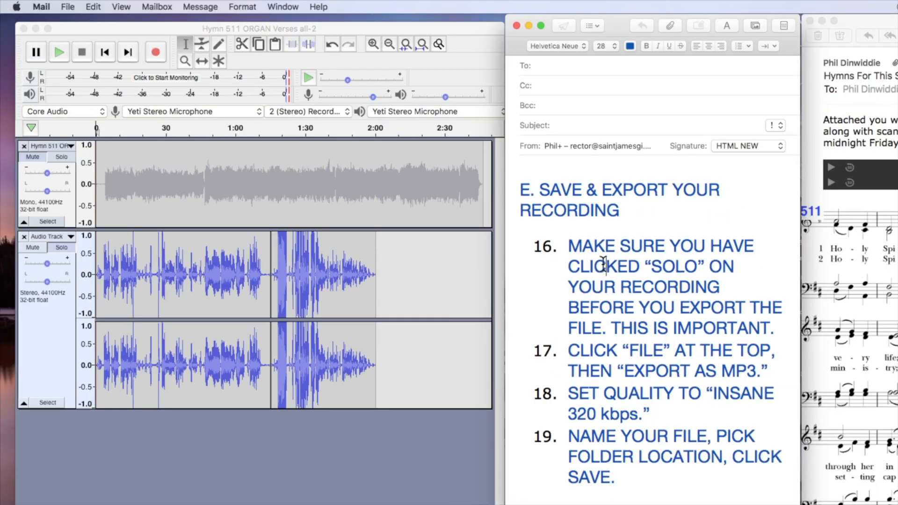
pyautogui.moveTo(559, 240); pyautogui.dragTo(794, 324)
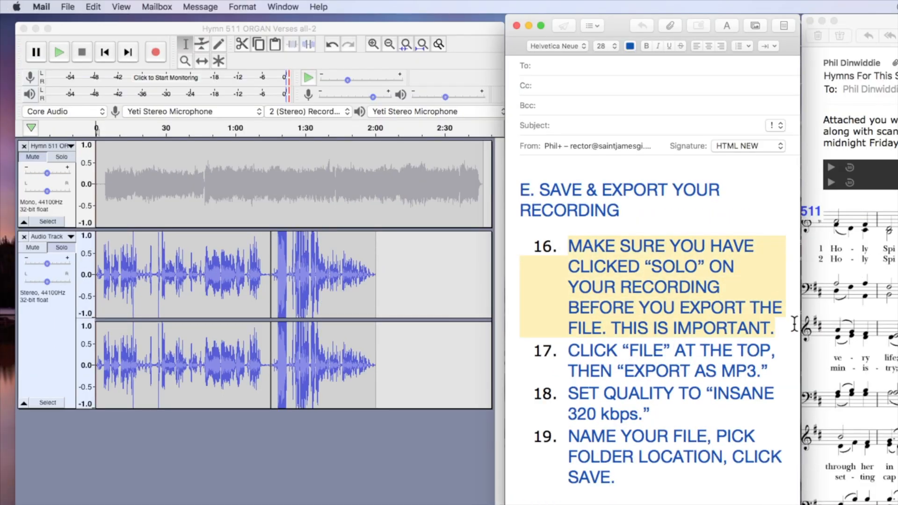
pyautogui.press('alt+super+v')
pyautogui.click(738, 323)
# Review steps 17 to 19 of the guide about exporting as MP3, setting the quality, and naming and saving the file.
pyautogui.moveTo(532, 341); pyautogui.dragTo(785, 364)
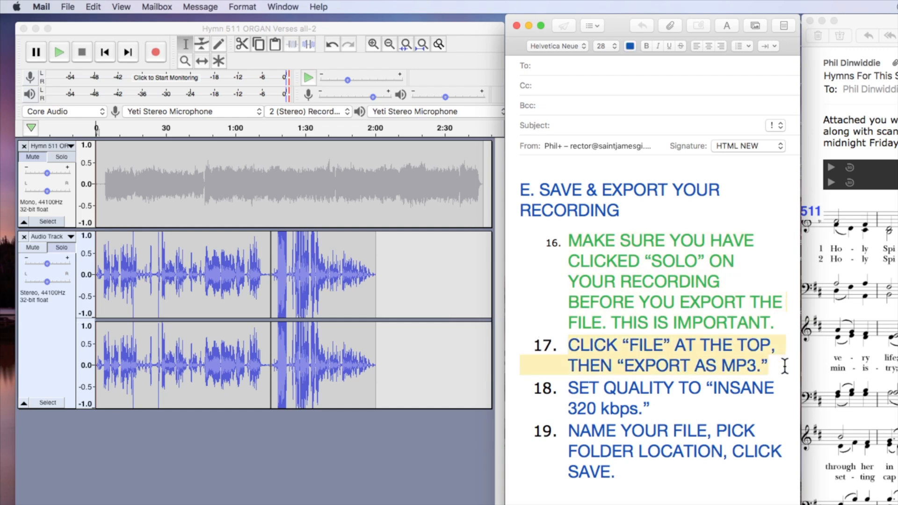
pyautogui.moveTo(785, 367); pyautogui.dragTo(558, 409)
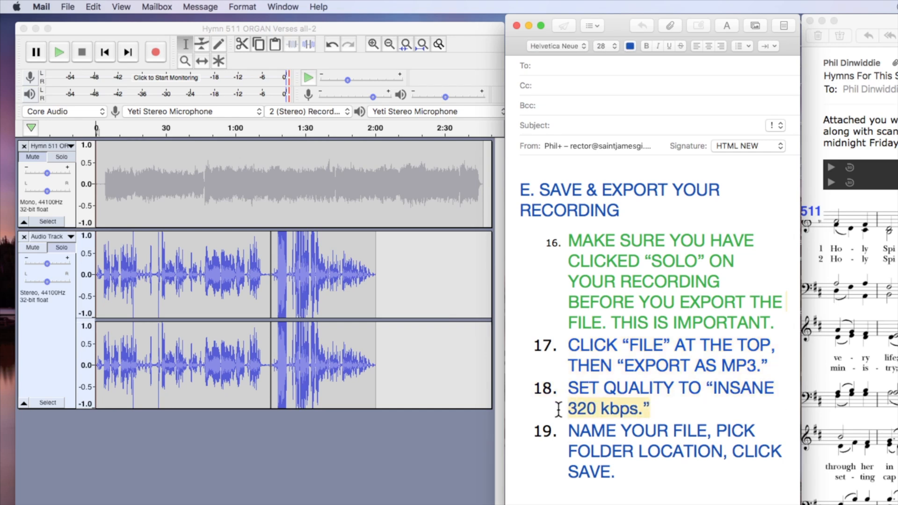
pyautogui.click(569, 430)
pyautogui.moveTo(569, 431); pyautogui.dragTo(681, 475)
pyautogui.click(649, 450)
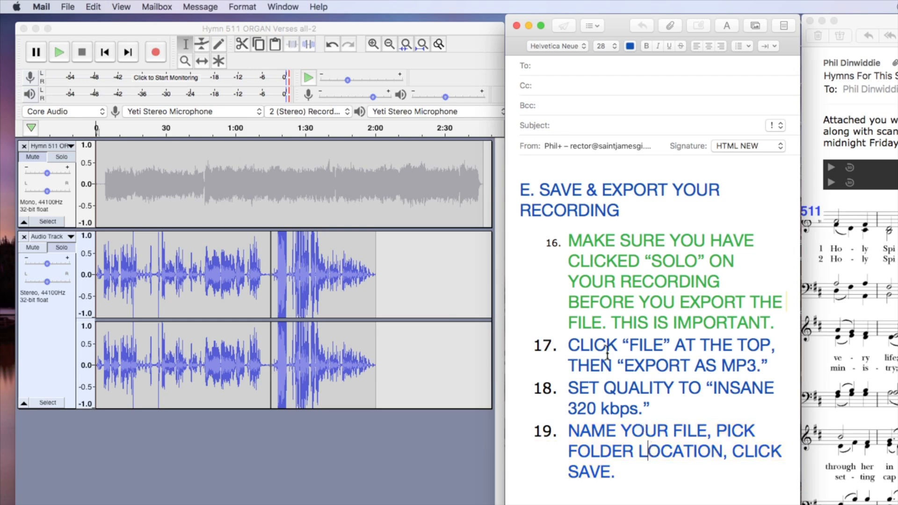
pyautogui.moveTo(561, 344); pyautogui.dragTo(687, 473)
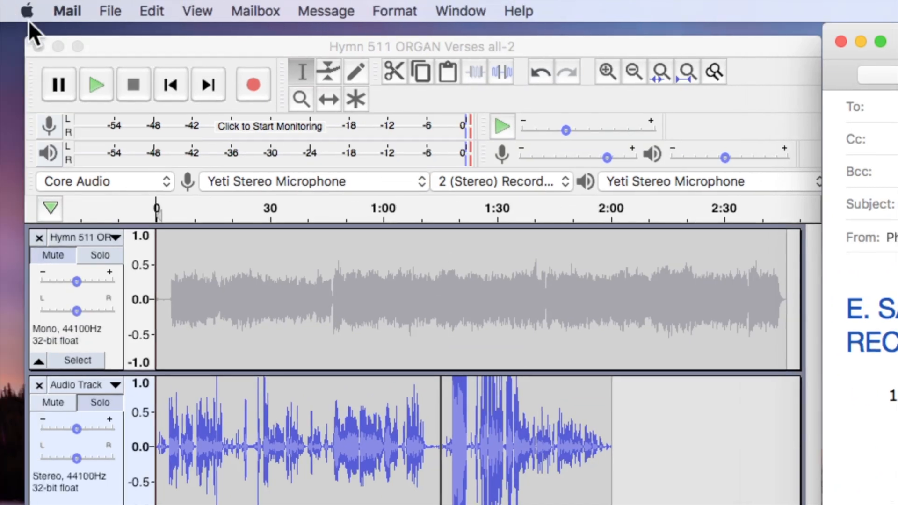
# Switch to Audacity, start exporting the soloed recording as MP3, and move the save dialog fully into view.
pyautogui.click(135, 46)
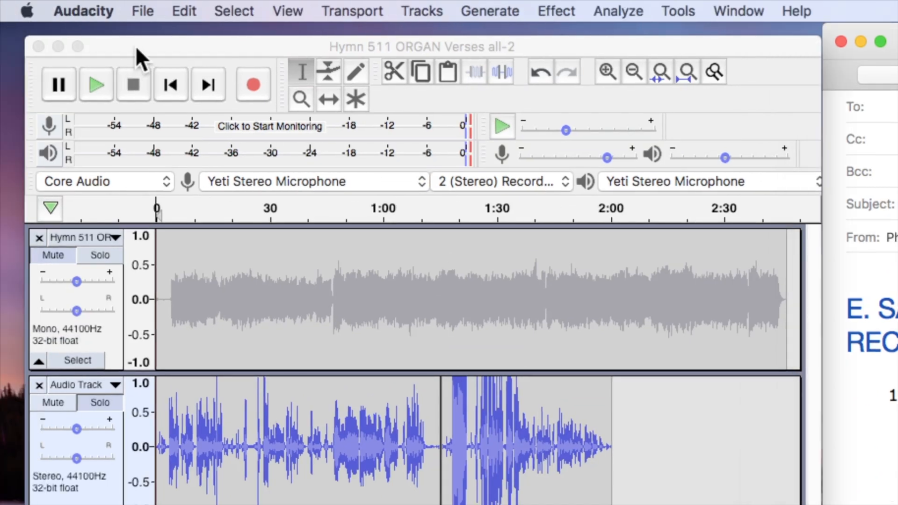
pyautogui.click(143, 10)
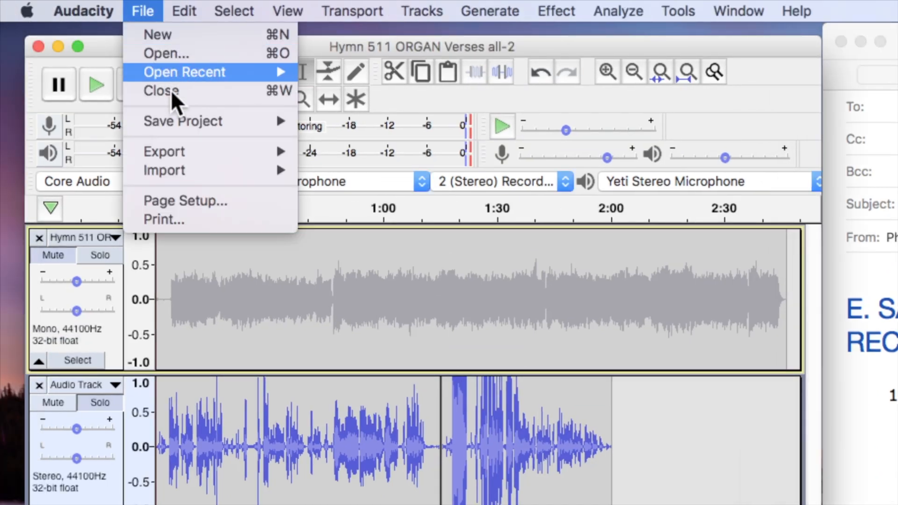
pyautogui.moveTo(176, 150)
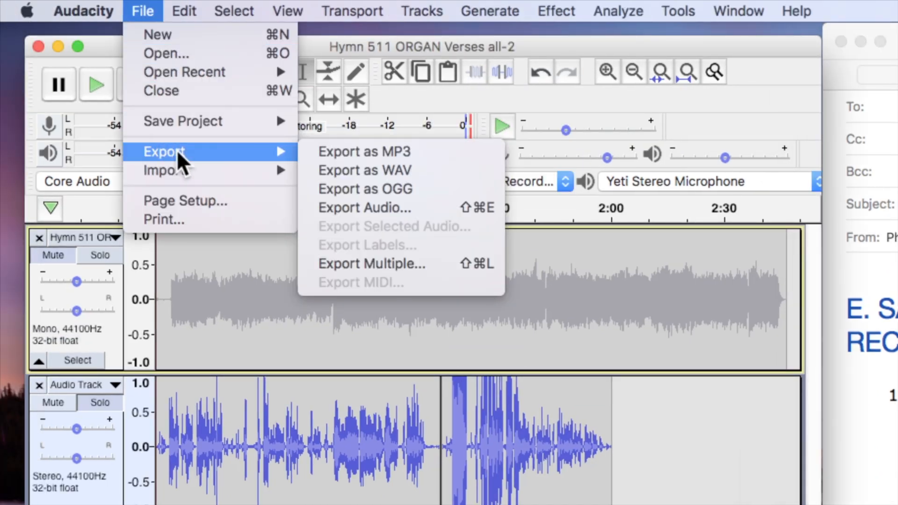
pyautogui.click(395, 150)
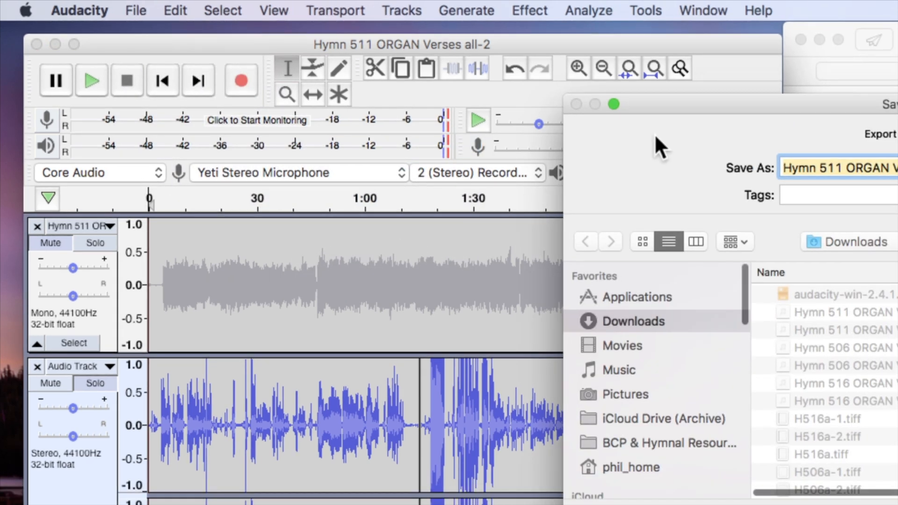
pyautogui.moveTo(655, 134); pyautogui.dragTo(294, 26)
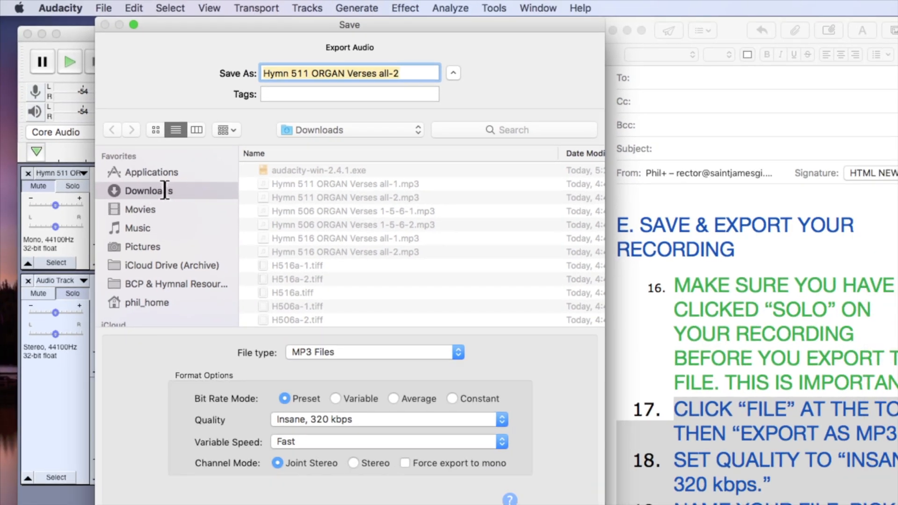
# Rename the export file to the singer's first name followed by "singing Hymn 511", removing the "ORGAN Verses all-2" ending.
pyautogui.click(264, 74)
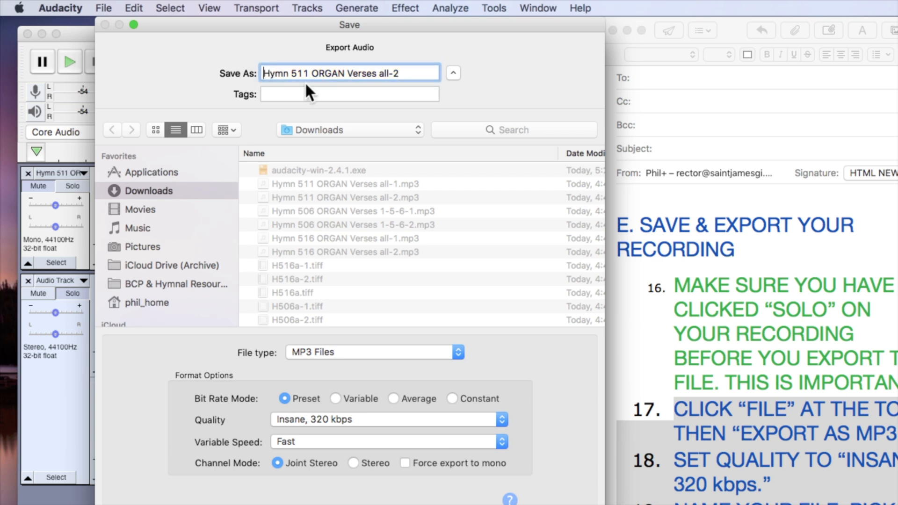
pyautogui.write('Phil singing')
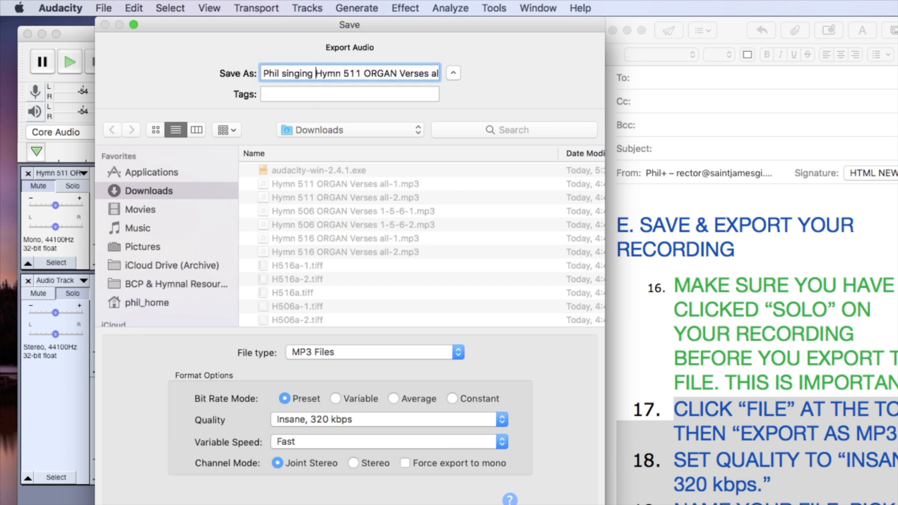
pyautogui.moveTo(364, 73); pyautogui.dragTo(486, 73)
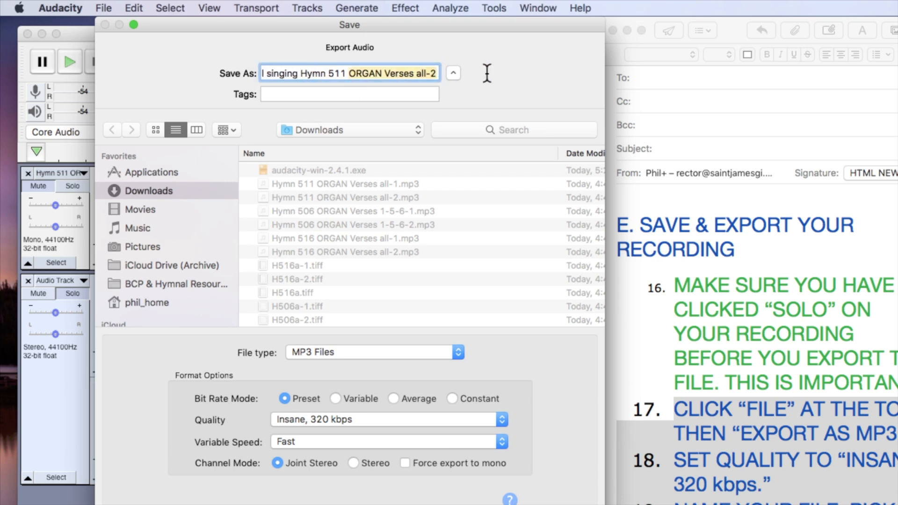
pyautogui.press('BackSpace')
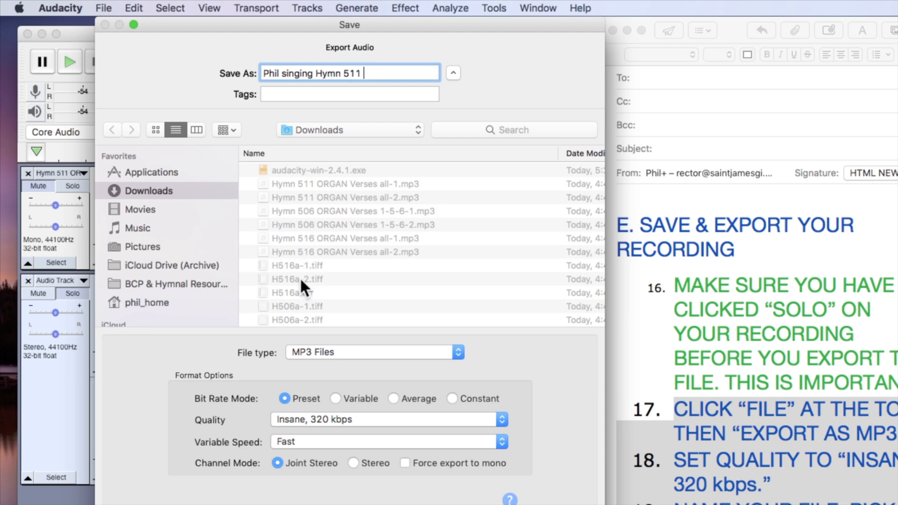
# Choose MP3 Files as the export file type and Insane, 320 kbps as the quality.
pyautogui.click(326, 351)
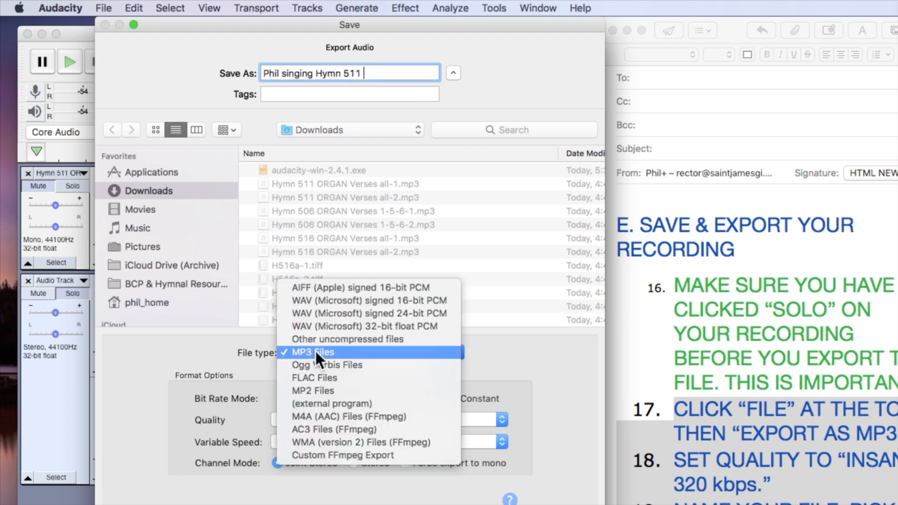
pyautogui.click(315, 350)
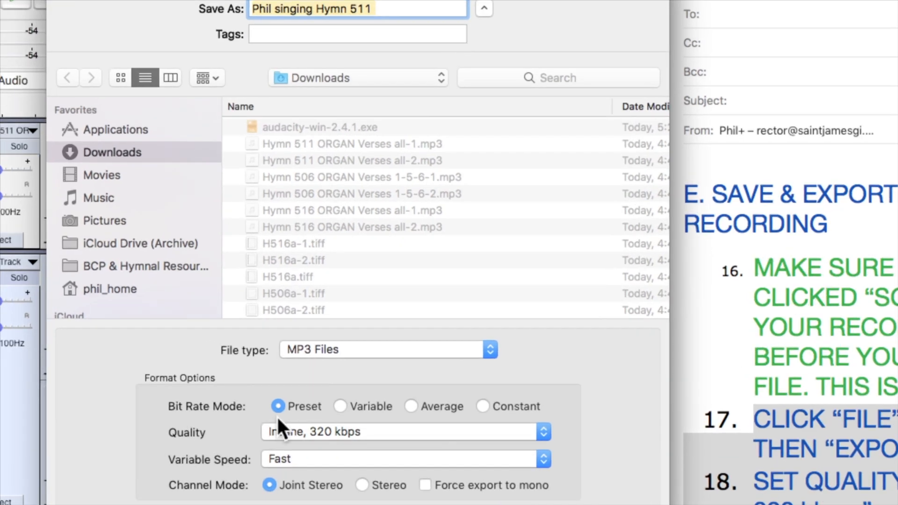
pyautogui.click(331, 434)
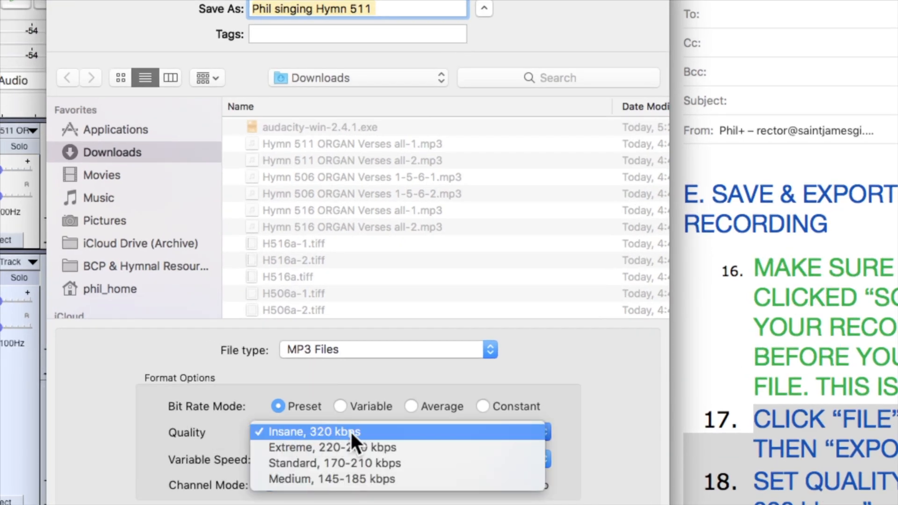
pyautogui.click(354, 431)
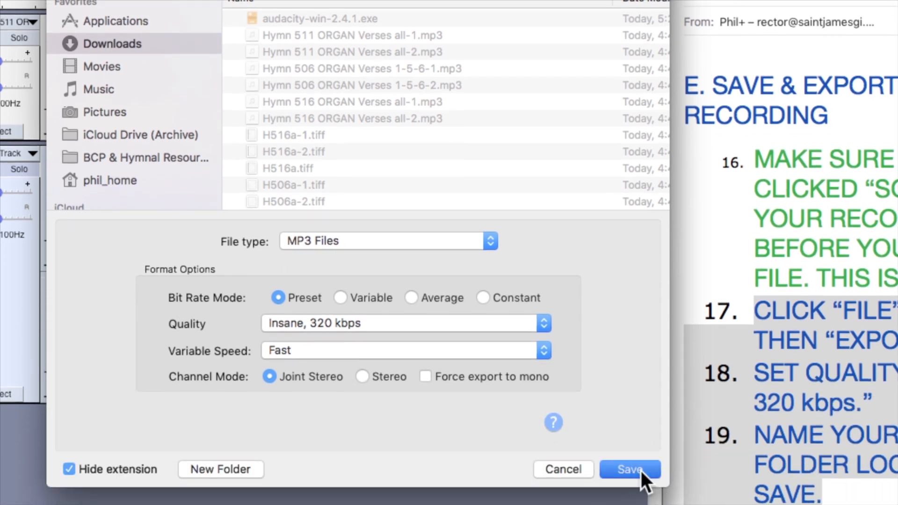
# Save the export in the Downloads folder and accept the metadata tags left blank.
pyautogui.click(638, 469)
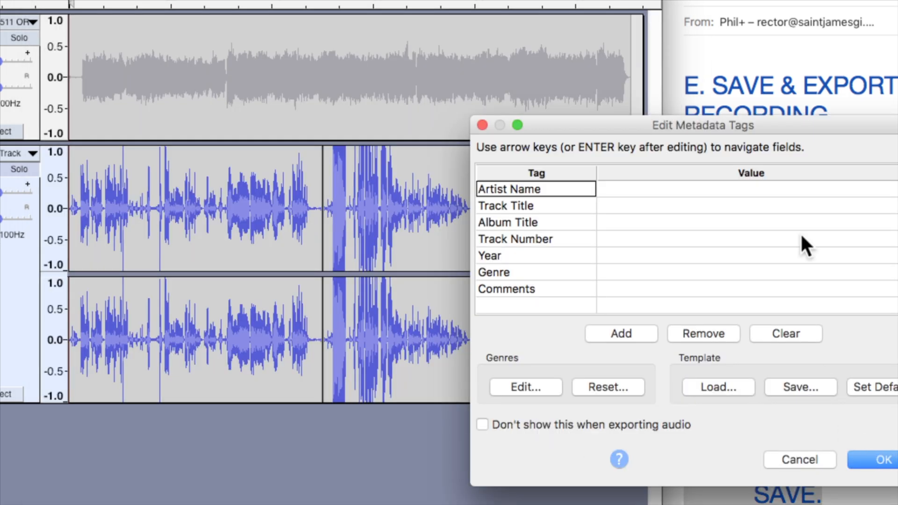
pyautogui.moveTo(737, 124); pyautogui.dragTo(396, 50)
pyautogui.click(559, 383)
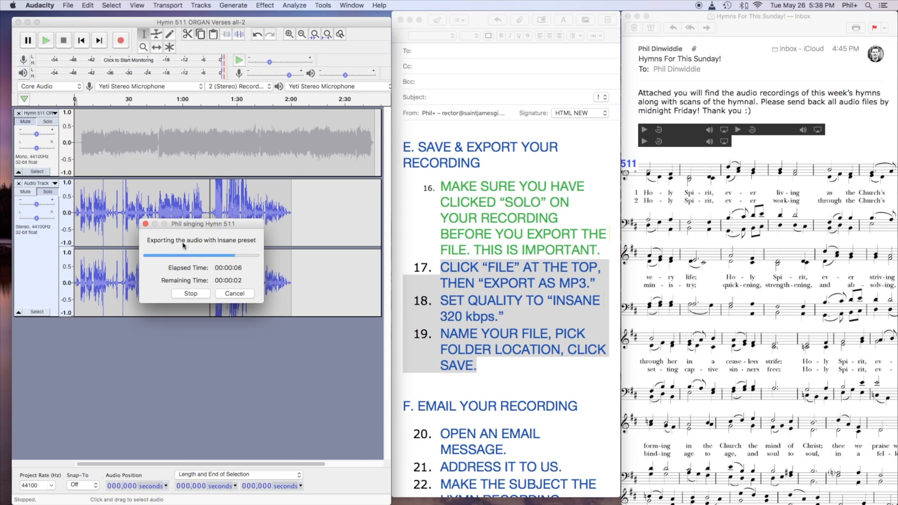
# Switch to the guide in Mail and apply the copied green style to all of section E, including steps 17 to 19.
pyautogui.click(498, 377)
pyautogui.click(456, 237)
pyautogui.moveTo(494, 359); pyautogui.dragTo(403, 146)
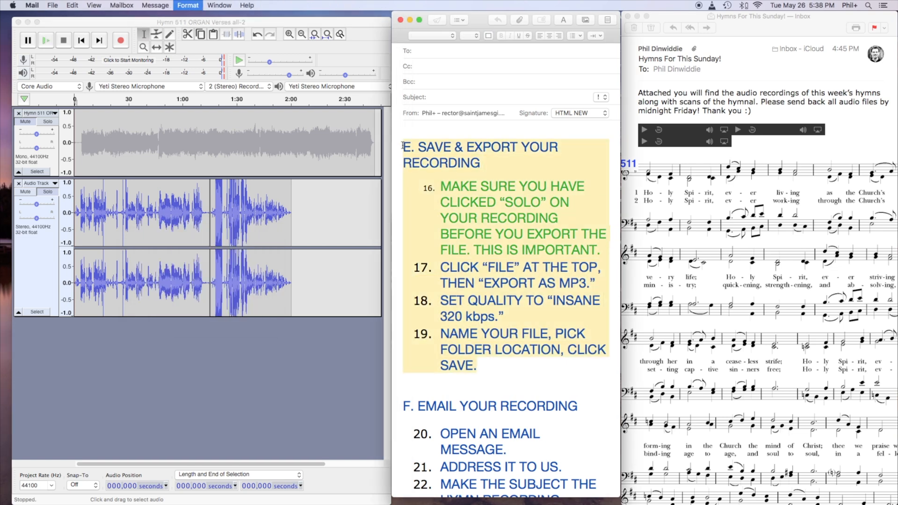
pyautogui.press('alt+super+v')
pyautogui.click(480, 211)
# Review steps 20 to 25 under "F. EMAIL YOUR RECORDING" in the guide.
pyautogui.scroll(-5, 507, 424)
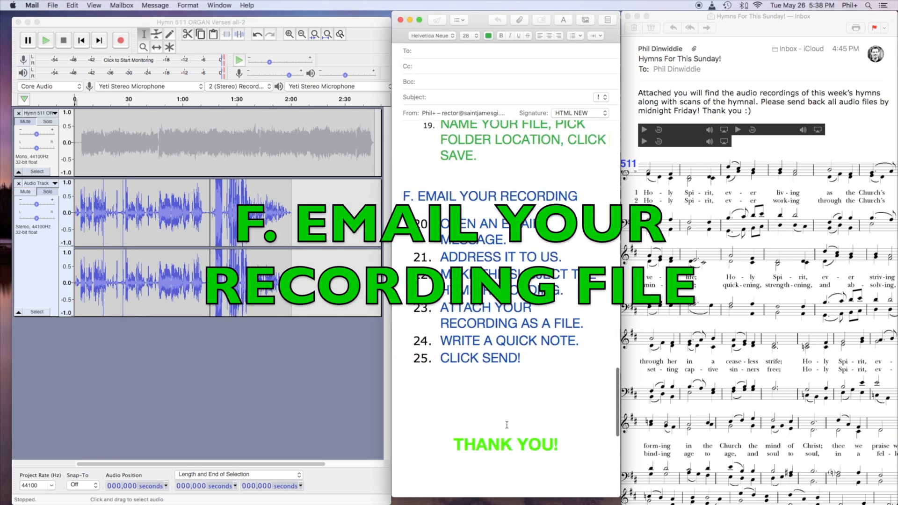
pyautogui.moveTo(405, 192); pyautogui.dragTo(565, 357)
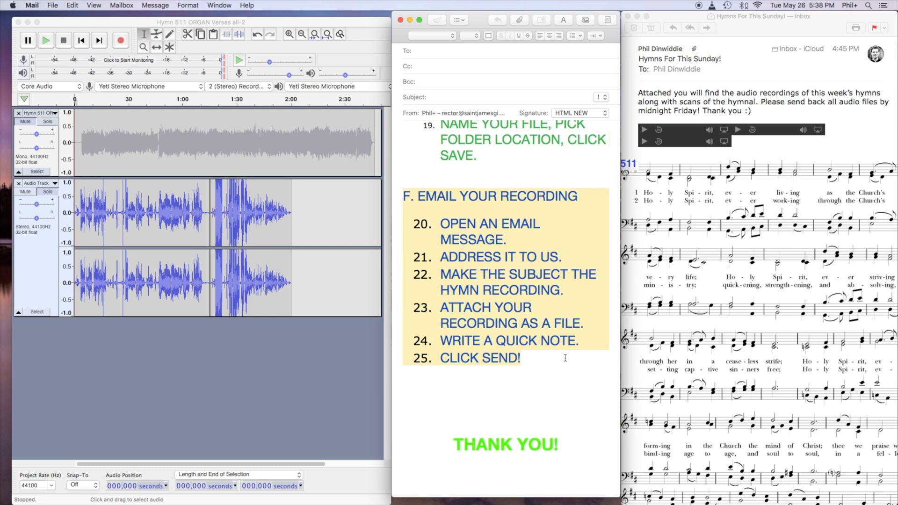
pyautogui.click(500, 251)
pyautogui.moveTo(440, 223); pyautogui.dragTo(585, 357)
pyautogui.click(585, 357)
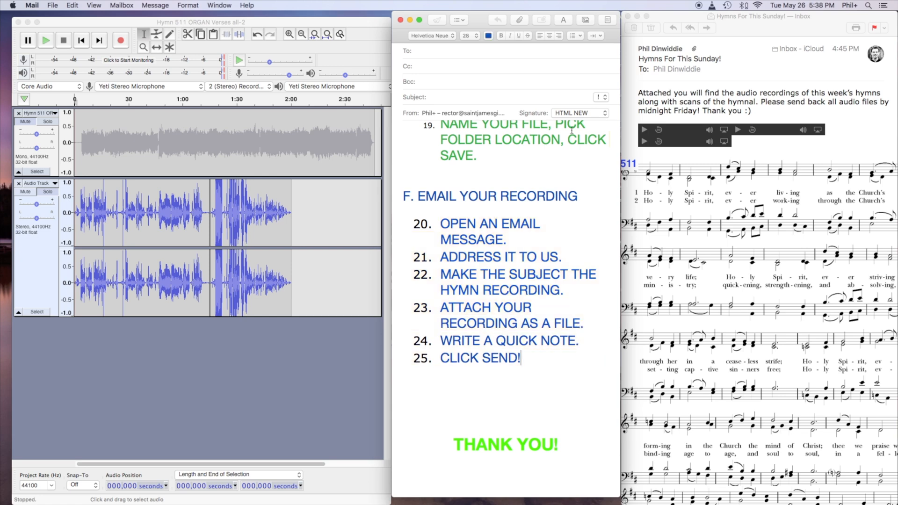
# Create a new email message and move its window beside the hymn email, partly over the guide.
pyautogui.click(752, 34)
pyautogui.press('super+n')
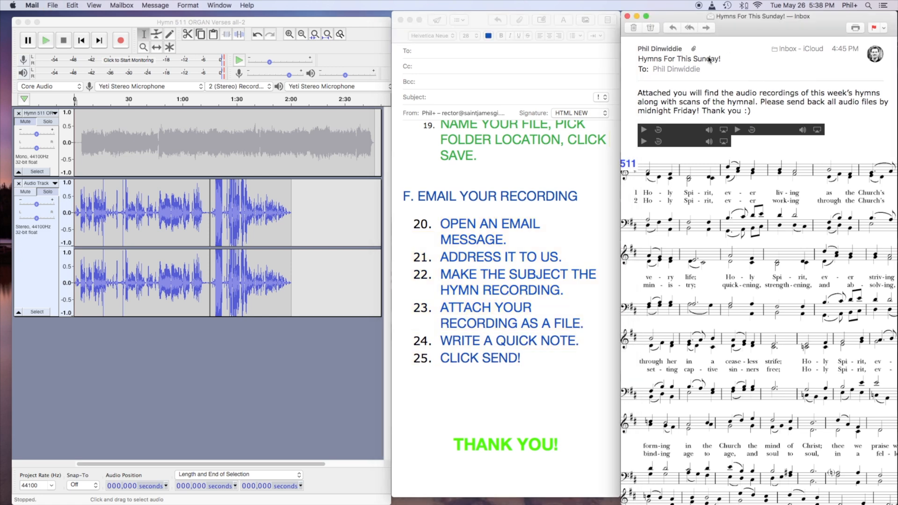
pyautogui.moveTo(151, 20); pyautogui.dragTo(368, 15)
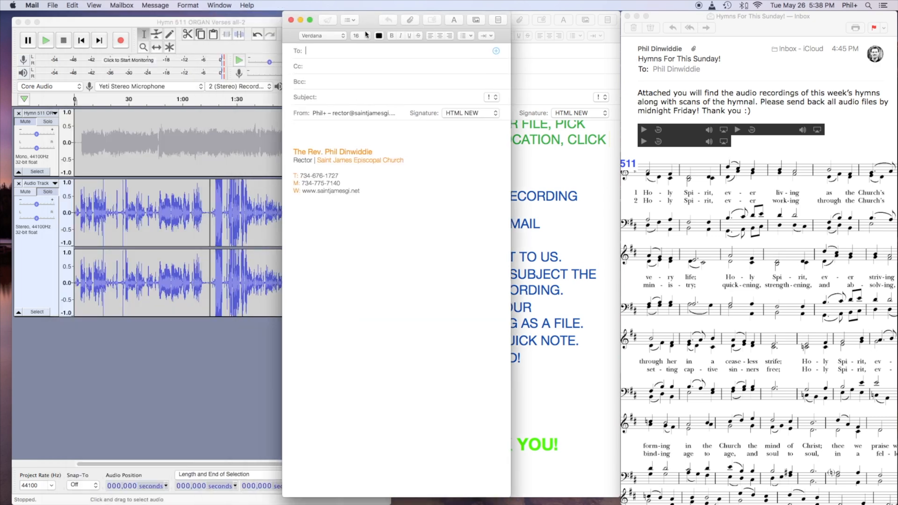
# Fill in the church's recipient e-mail, a subject of the singer's first name plus "singing 511", and the note "Here it is!".
pyautogui.write('goo')
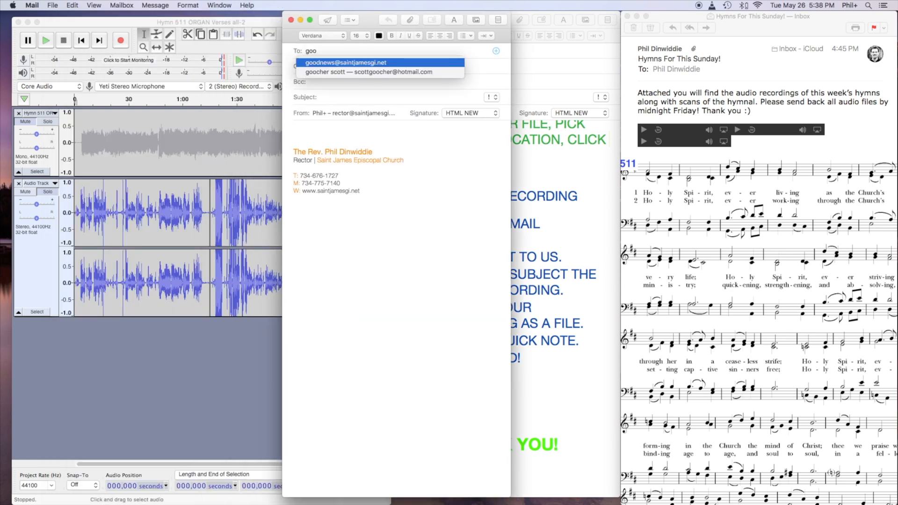
pyautogui.press('BackSpace')
pyautogui.press('BackSpace')
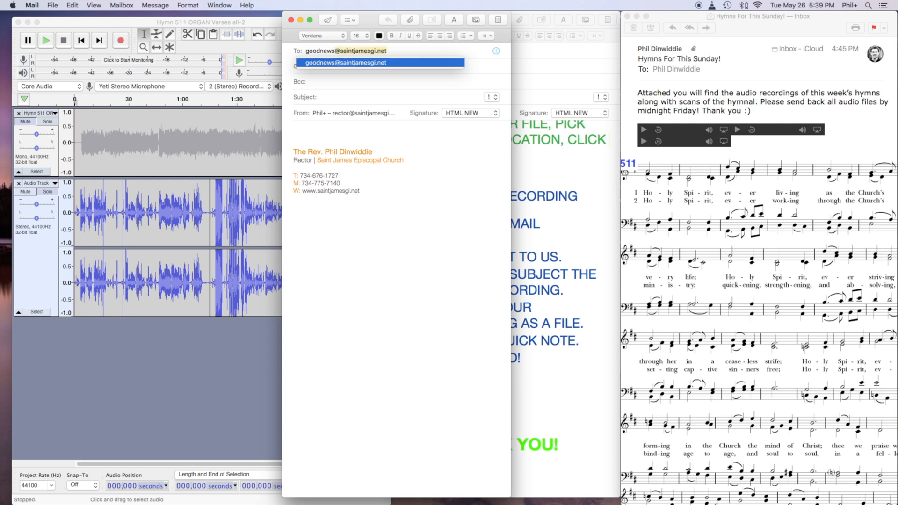
pyautogui.press('Tab')
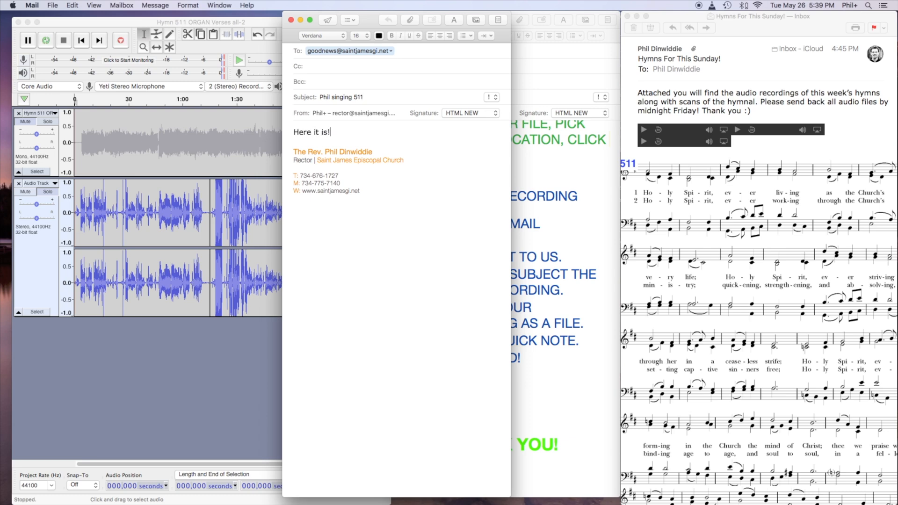
pyautogui.press('Return')
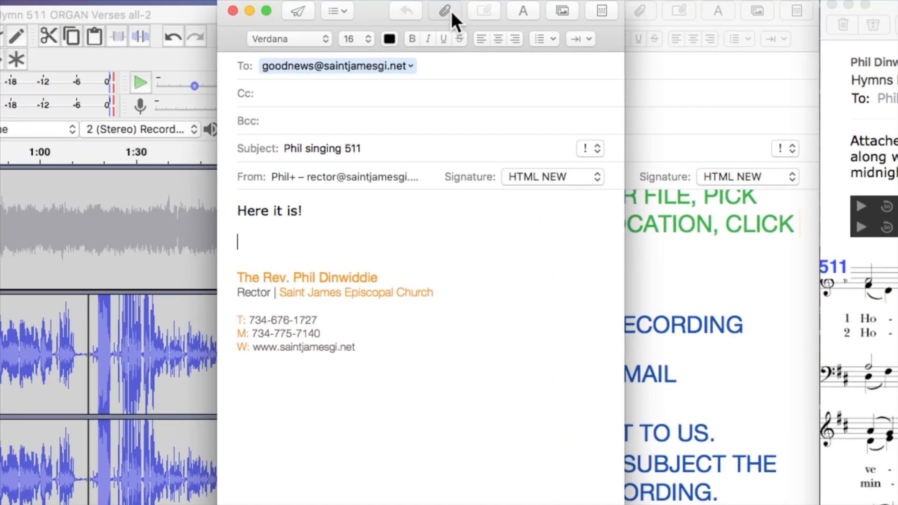
# Attach the exported hymn 511 singing MP3 from the Downloads folder to the message and send it.
pyautogui.click(450, 13)
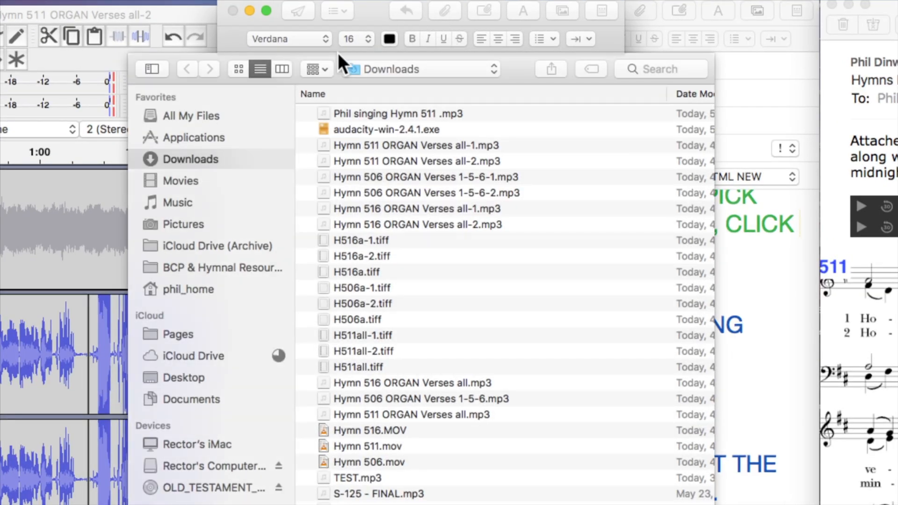
pyautogui.click(374, 112)
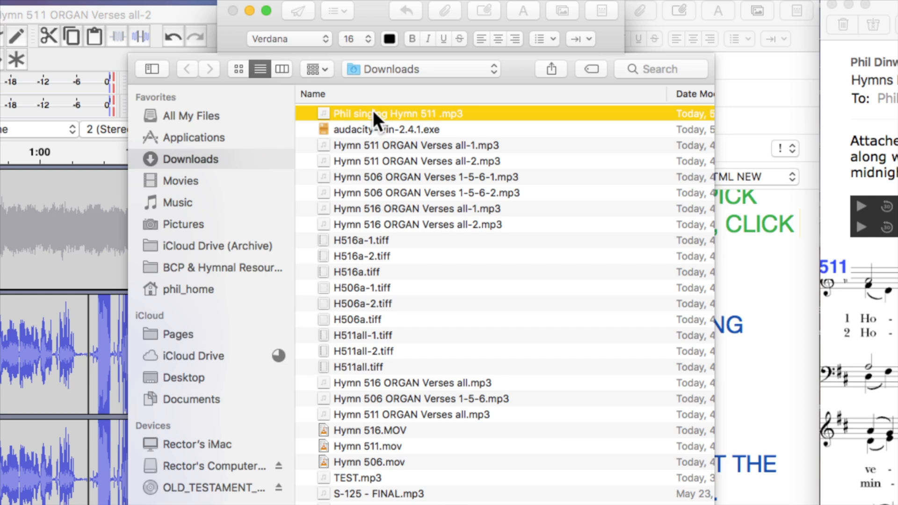
pyautogui.scroll(-2, 550, 225)
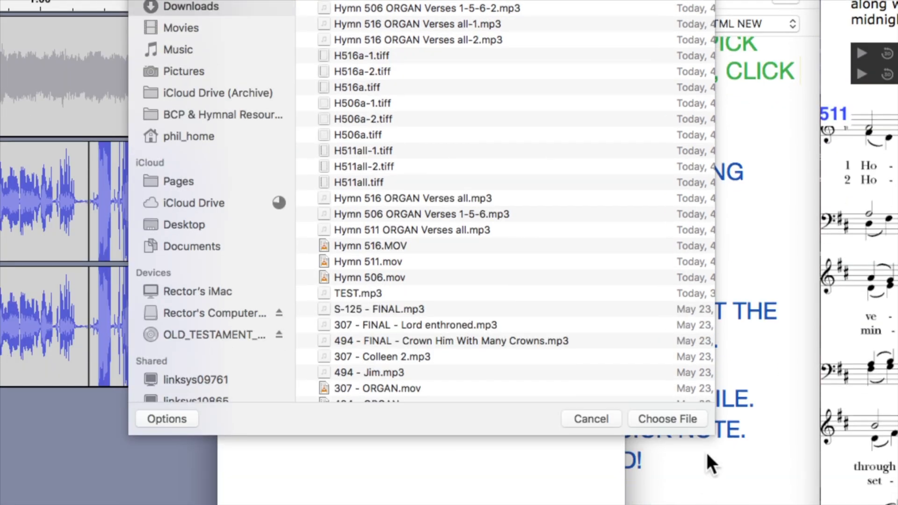
pyautogui.click(672, 417)
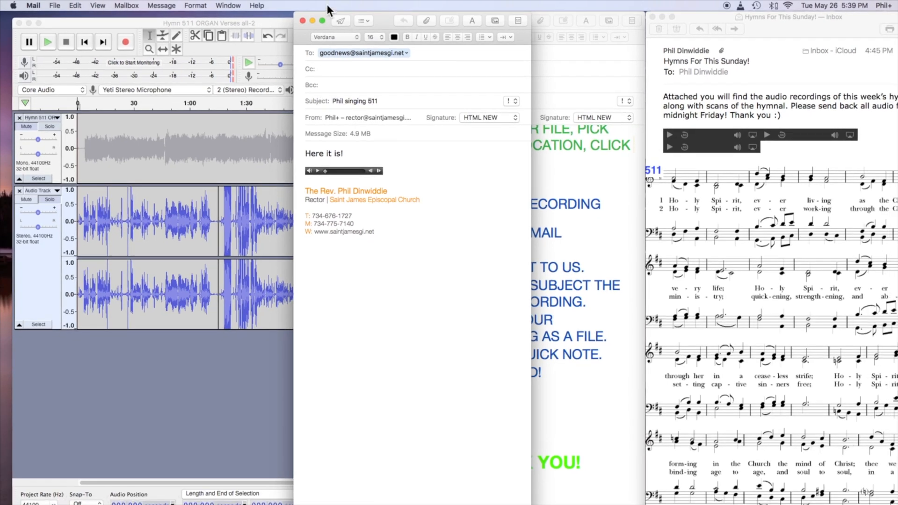
pyautogui.click(338, 21)
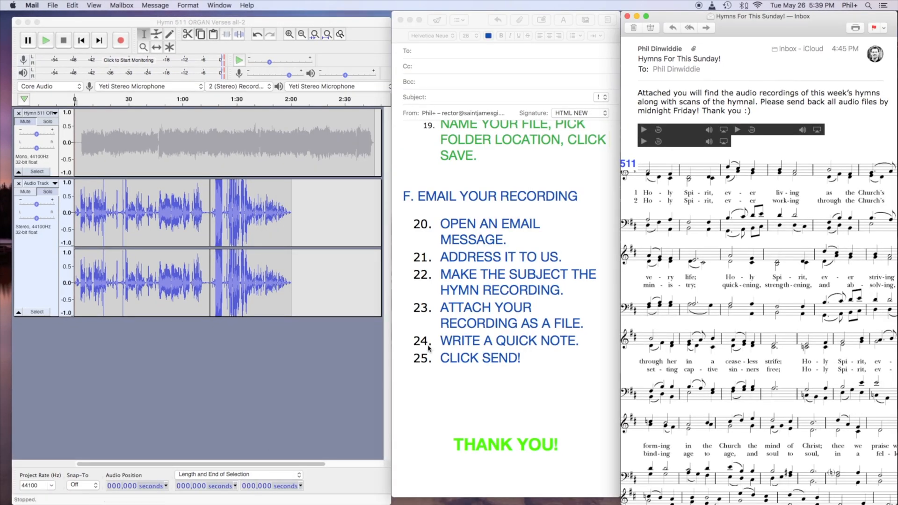
# Apply the copied green style to all of section F in the guide, including steps 20 to 25.
pyautogui.click(449, 298)
pyautogui.moveTo(405, 196); pyautogui.dragTo(538, 363)
pyautogui.press('alt+super+v')
pyautogui.click(538, 363)
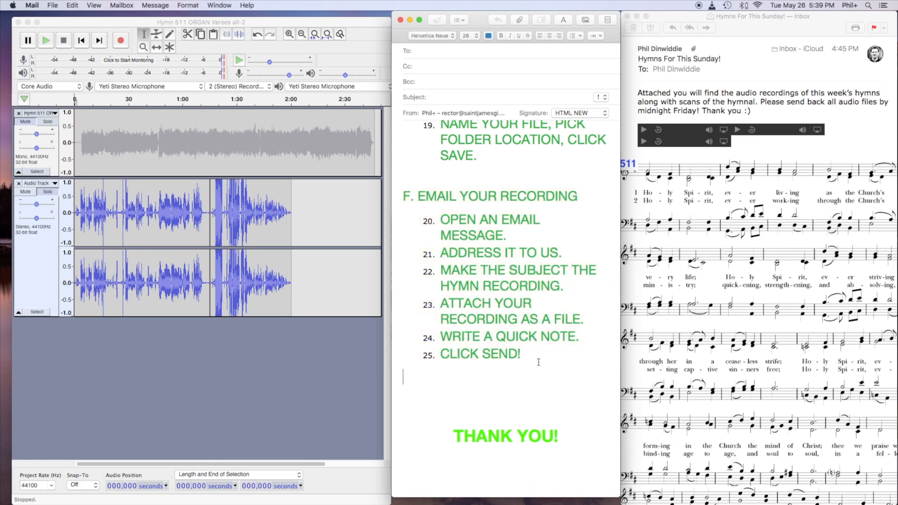
# Add the text googling "audacity download" to the end of step 1 under "A. SET UP THE SOFTWARE" in the guide.
pyautogui.scroll(20, 516, 325)
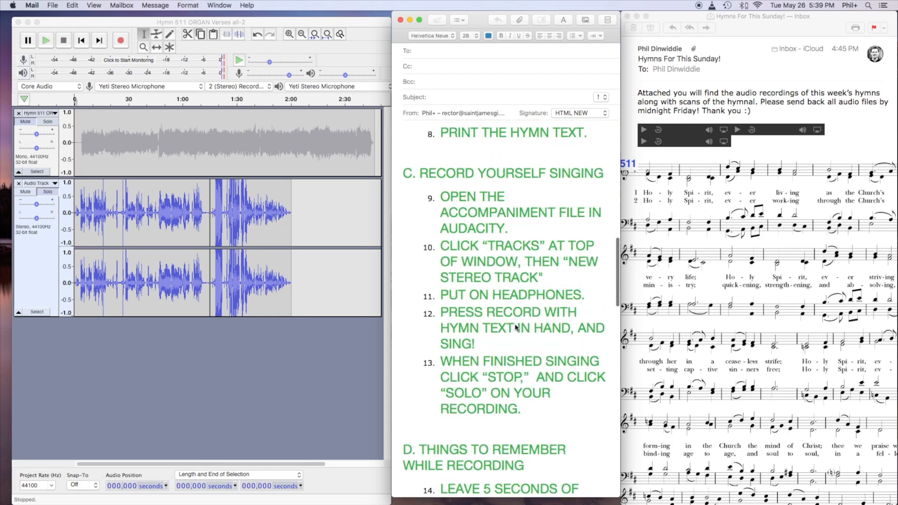
pyautogui.scroll(-10, 515, 326)
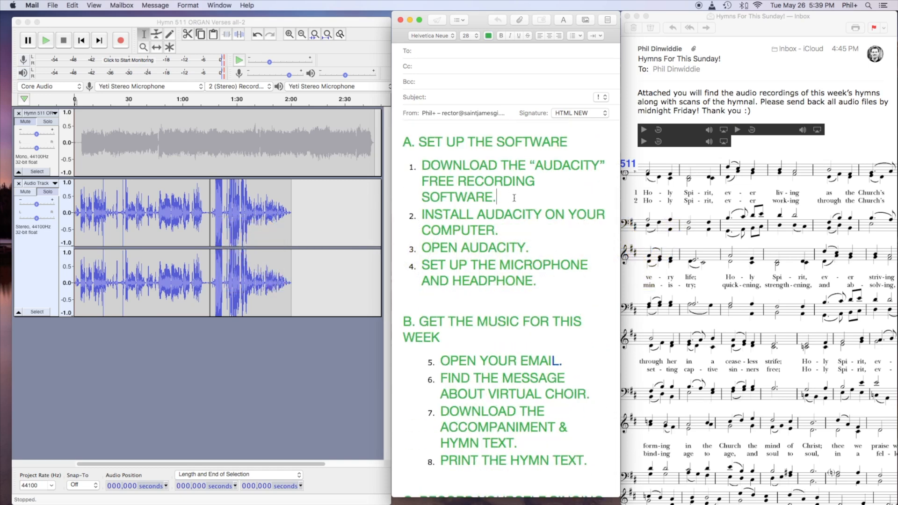
pyautogui.write('good')
pyautogui.press('BackSpace')
pyautogui.write('gling “aud')
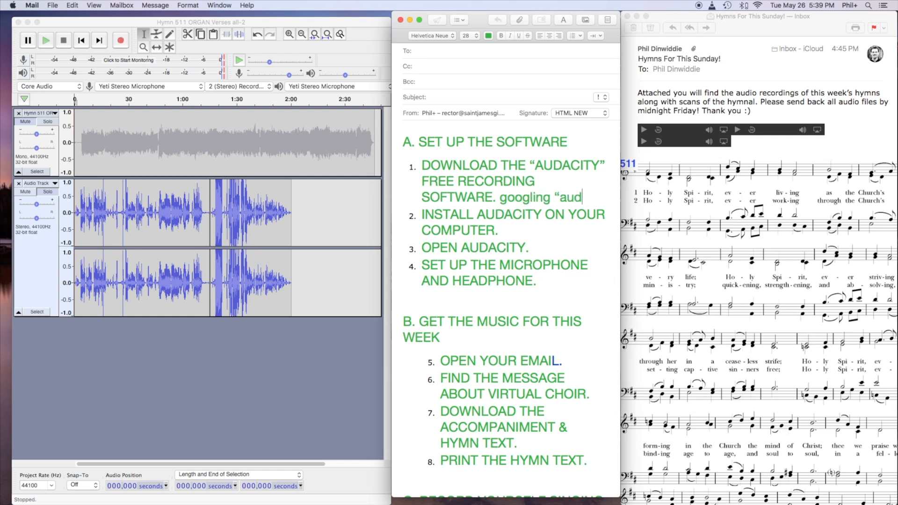
pyautogui.write('acity download')
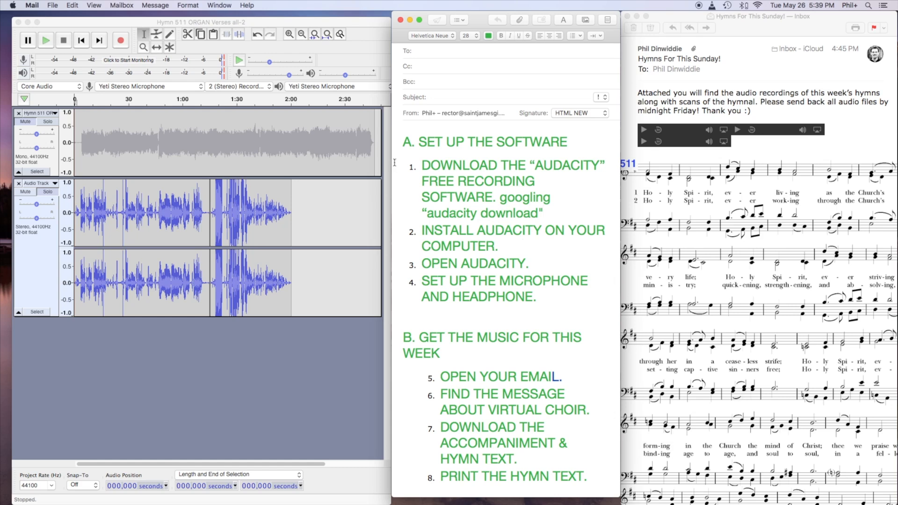
# Review steps 1 to 8 in sections A and B of the guide, highlighting each group of instructions.
pyautogui.moveTo(411, 166); pyautogui.dragTo(563, 249)
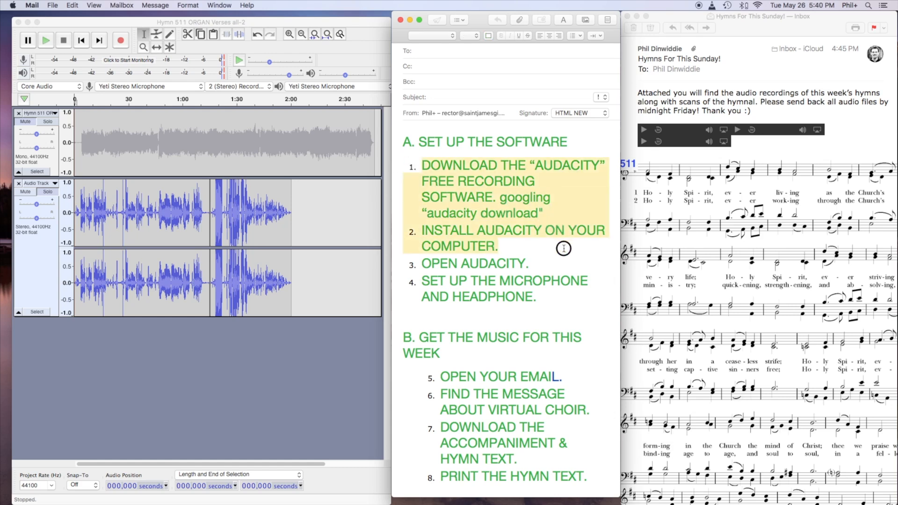
pyautogui.moveTo(422, 264); pyautogui.dragTo(584, 302)
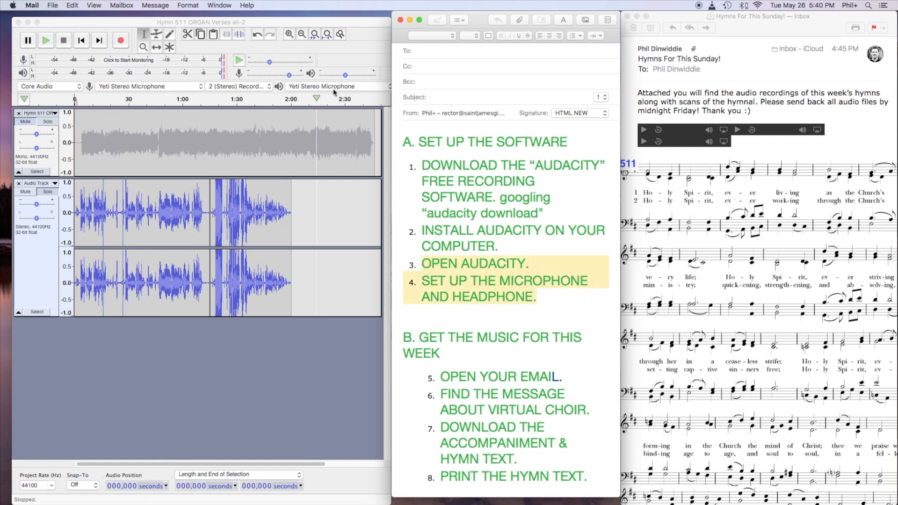
pyautogui.click(546, 313)
pyautogui.scroll(-4, 547, 314)
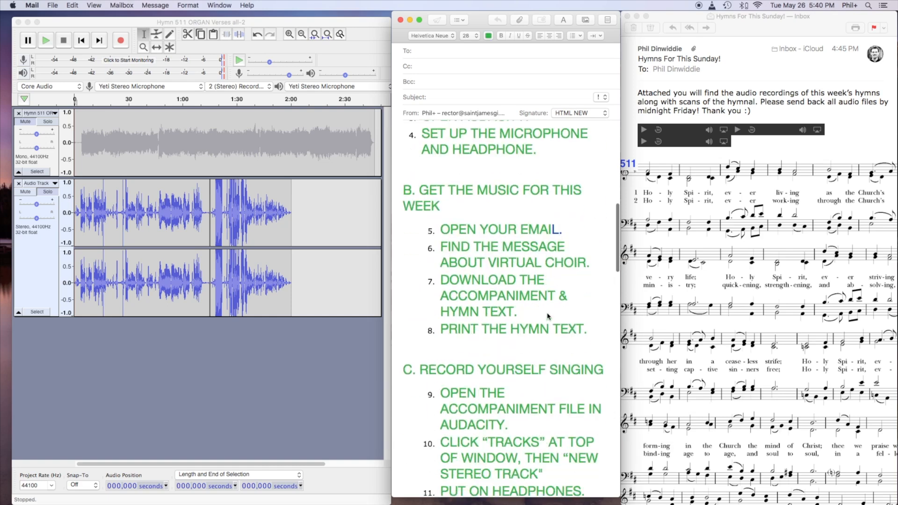
pyautogui.moveTo(405, 180); pyautogui.dragTo(599, 327)
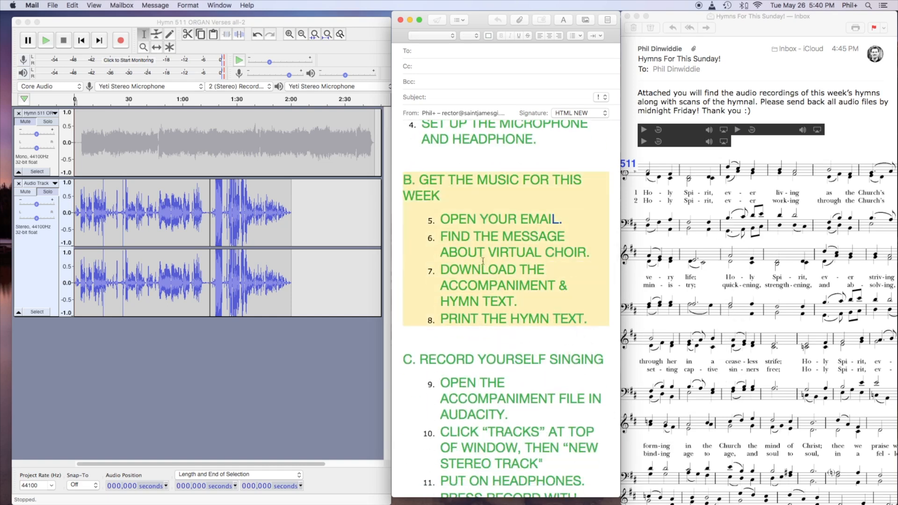
pyautogui.scroll(-6, 520, 314)
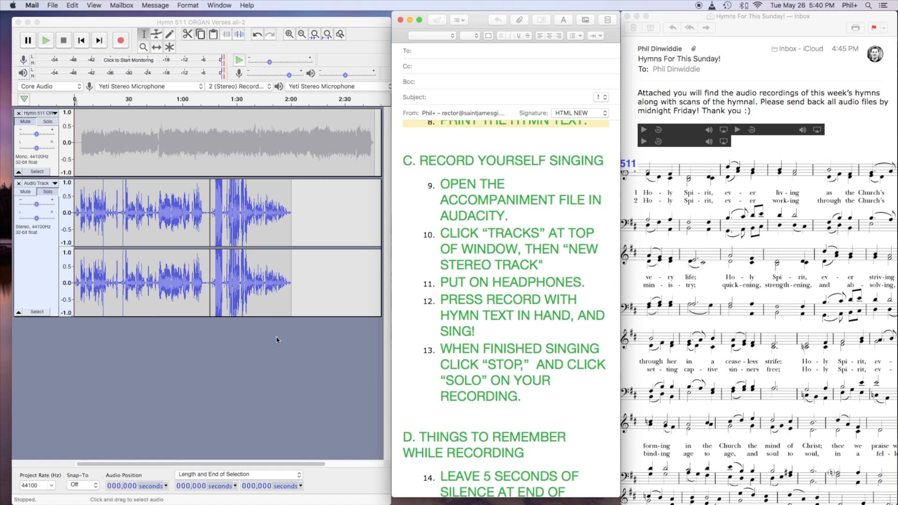
# Switch to Audacity, play the Hymn 511 project briefly from the beginning, and stop playback.
pyautogui.click(162, 68)
pyautogui.click(204, 8)
pyautogui.click(290, 362)
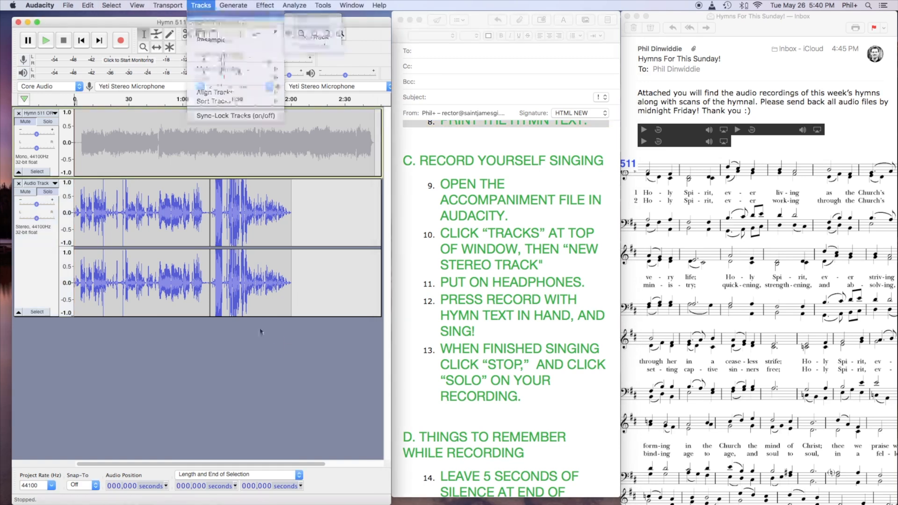
pyautogui.click(75, 99)
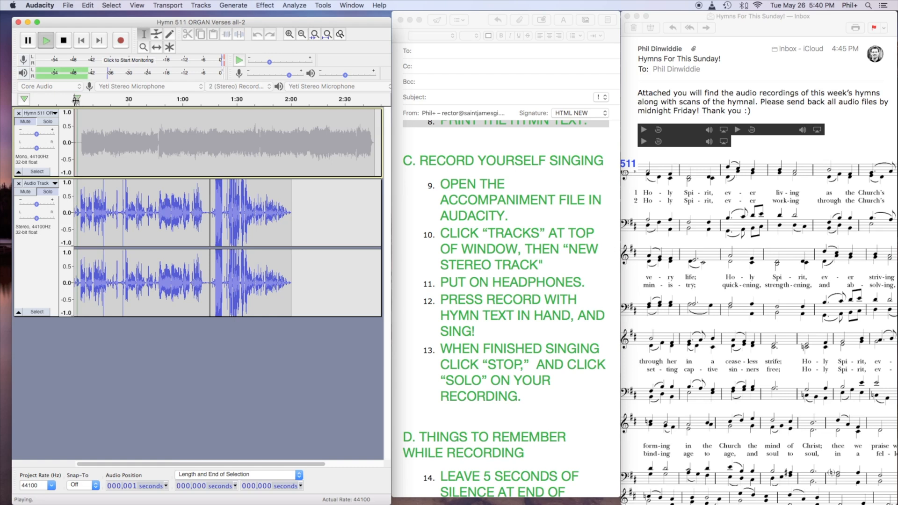
pyautogui.click(64, 41)
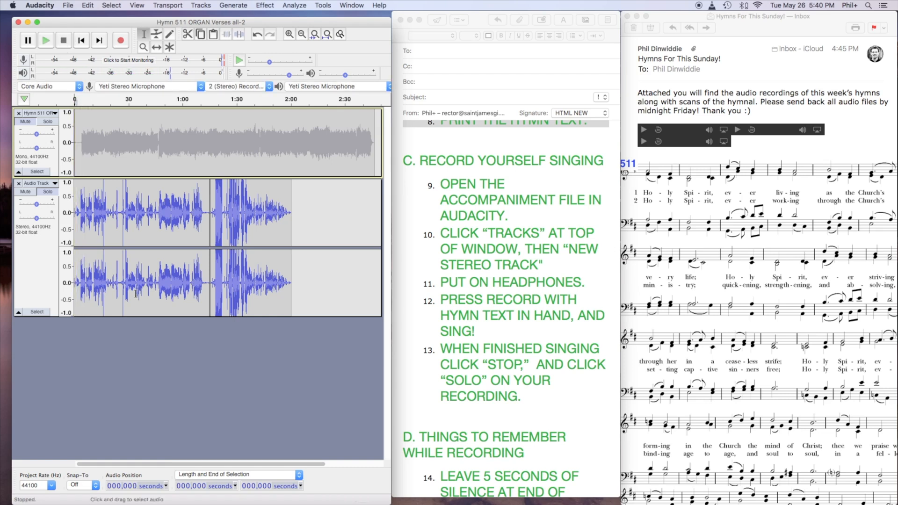
# Return to the guide in Mail and review step 13, export steps 17 to 19, and section F on emailing the recording.
pyautogui.click(414, 303)
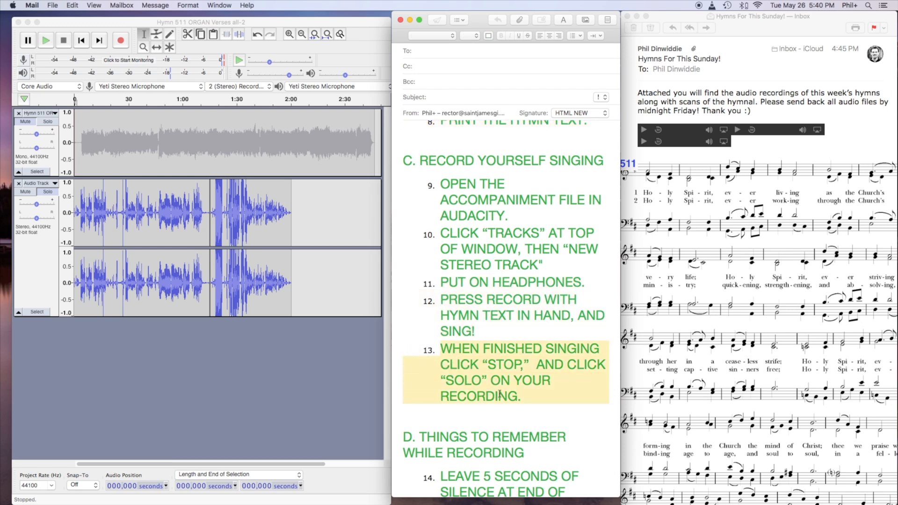
pyautogui.scroll(-3, 500, 394)
pyautogui.scroll(-10, 503, 395)
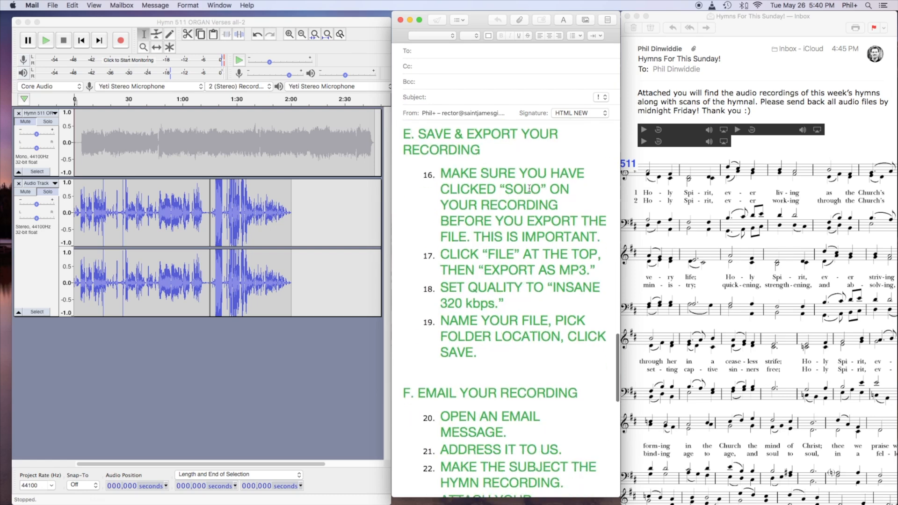
pyautogui.moveTo(428, 248); pyautogui.dragTo(616, 357)
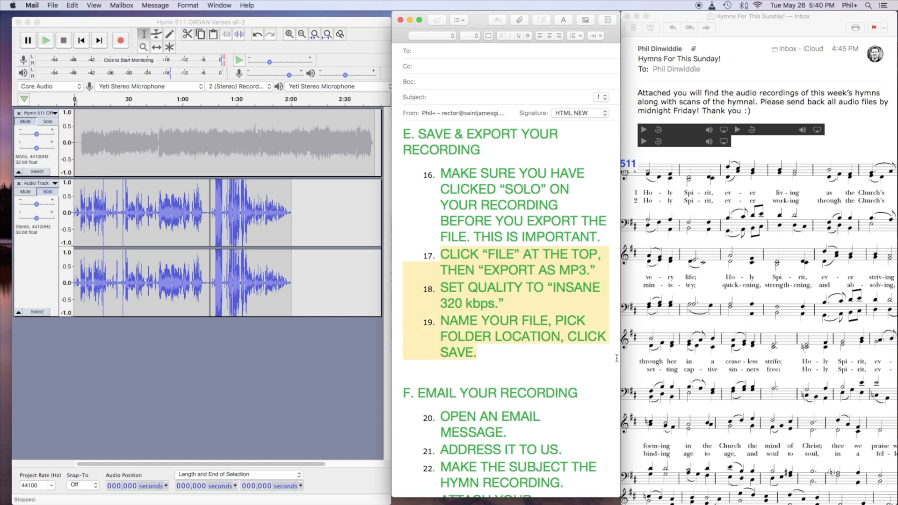
pyautogui.scroll(-5, 553, 369)
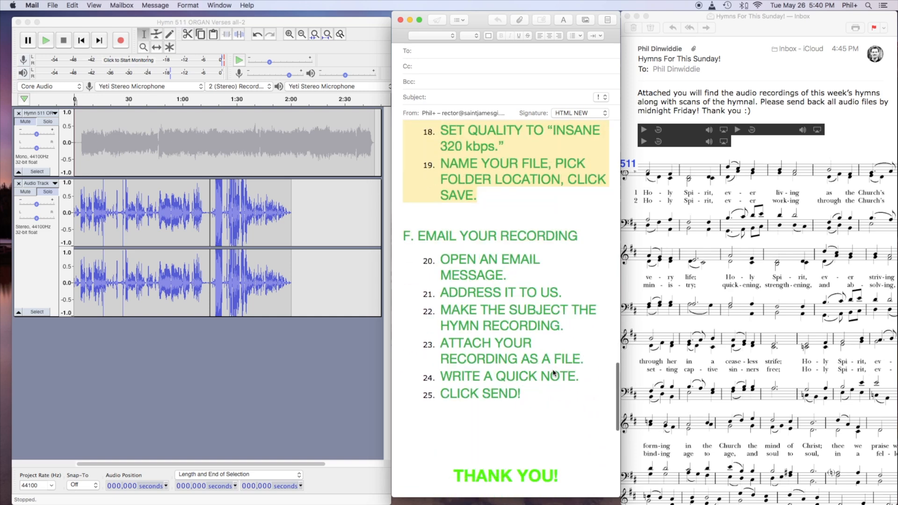
pyautogui.moveTo(561, 395); pyautogui.dragTo(415, 274)
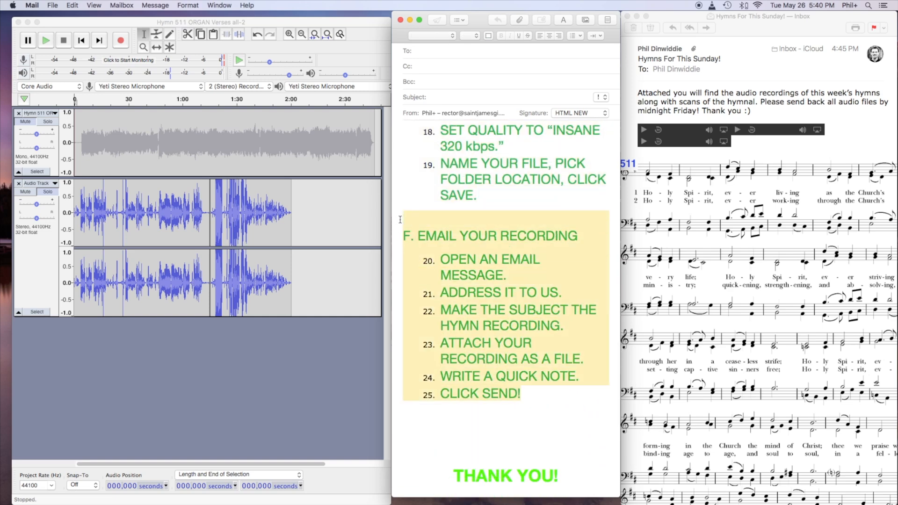
pyautogui.scroll(20, 501, 249)
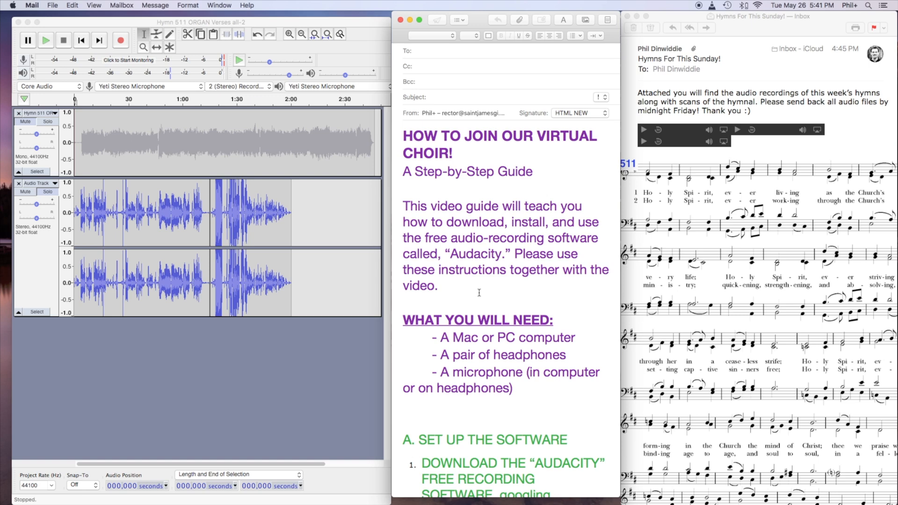
# Switch to Audacity and open the example project "494 - Crown Him With Many Crowns".
pyautogui.click(59, 10)
pyautogui.click(223, 369)
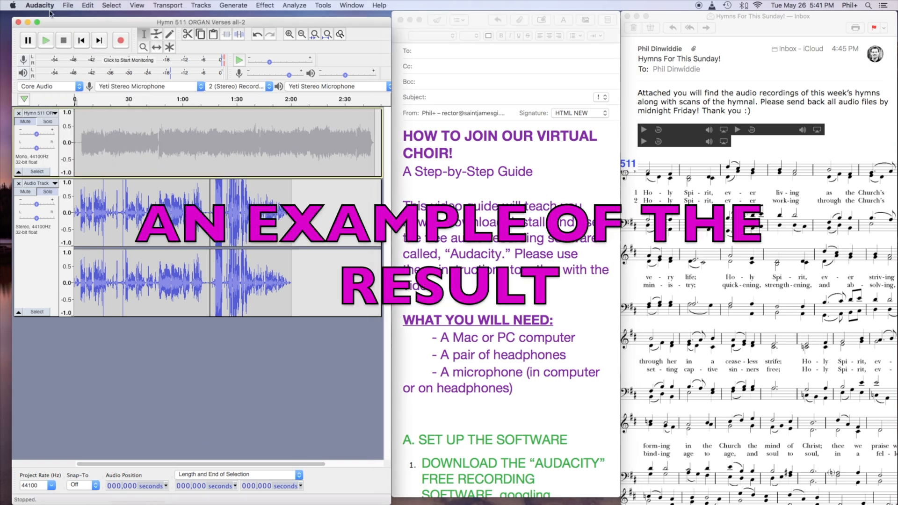
pyautogui.click(68, 6)
pyautogui.moveTo(85, 71)
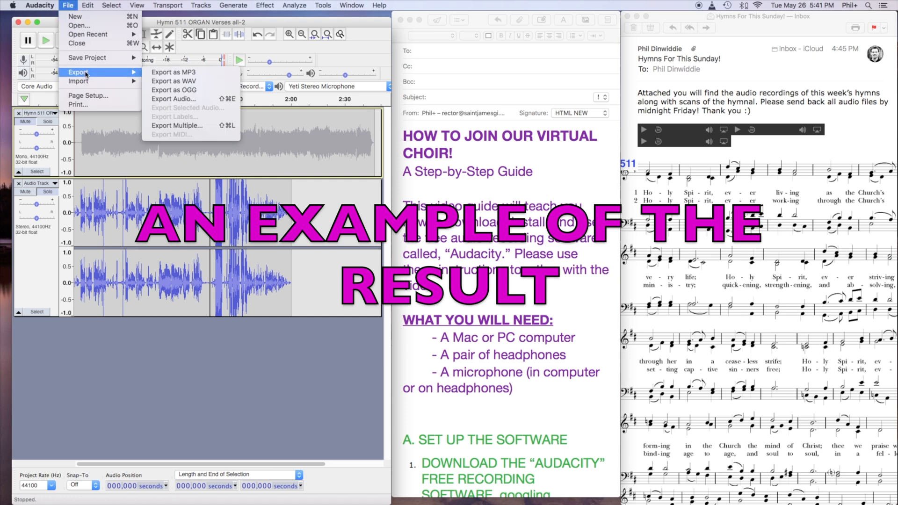
pyautogui.moveTo(86, 36)
pyautogui.click(79, 25)
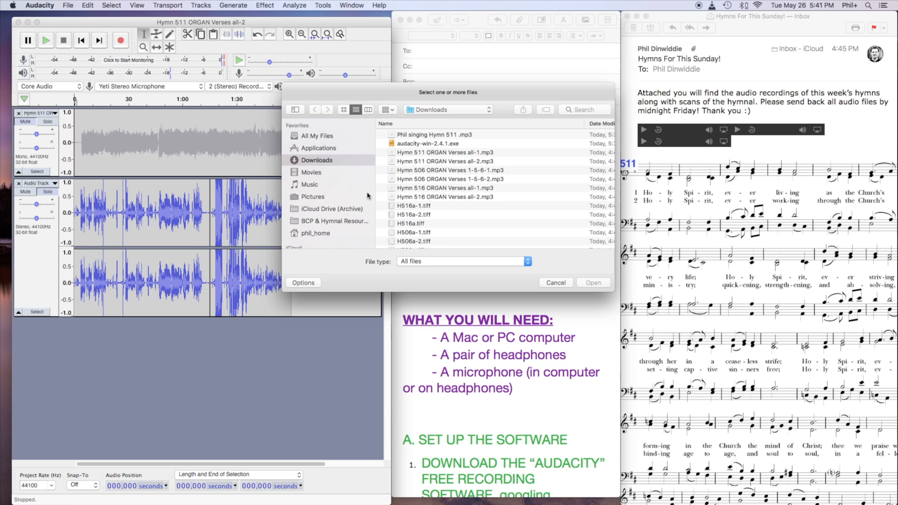
pyautogui.scroll(-3, 510, 205)
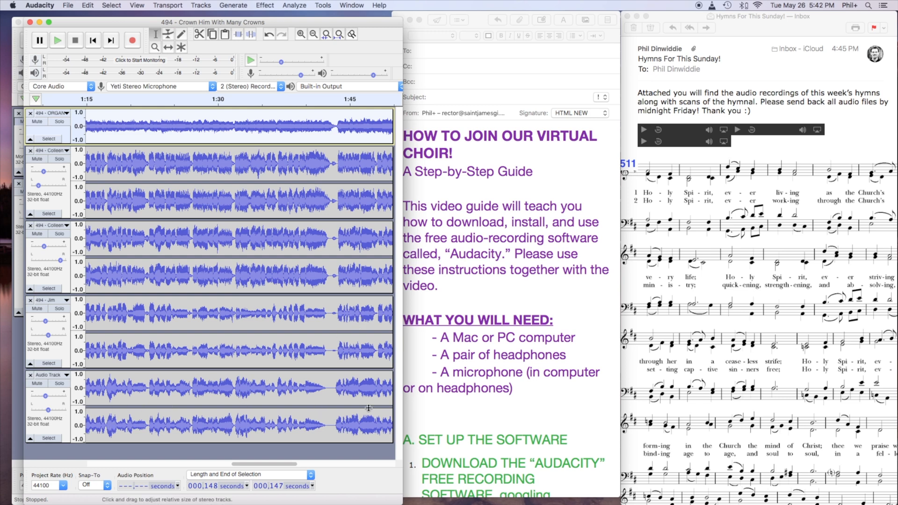
# Play the full mix of the hymn 494 project and follow the waveforms from the organ introduction into the singing.
pyautogui.click(58, 41)
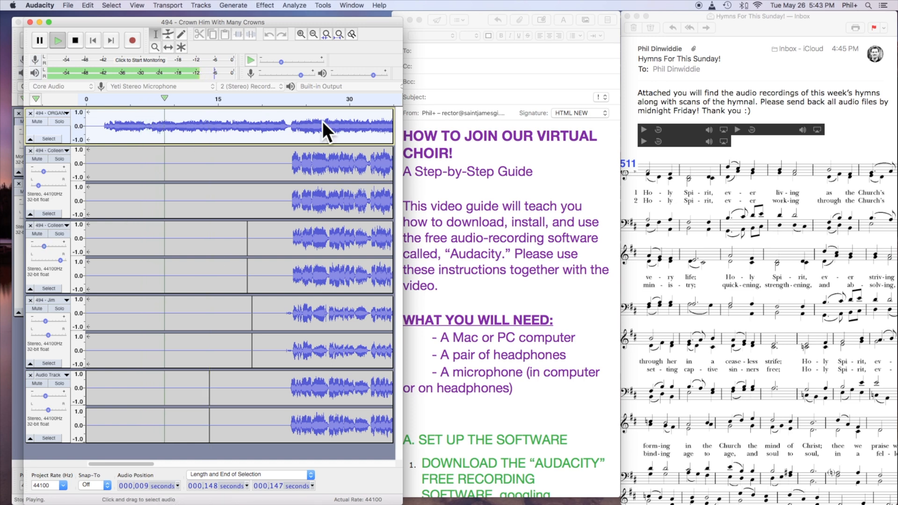
pyautogui.hscroll(5, 326, 123)
pyautogui.hscroll(-10, 323, 123)
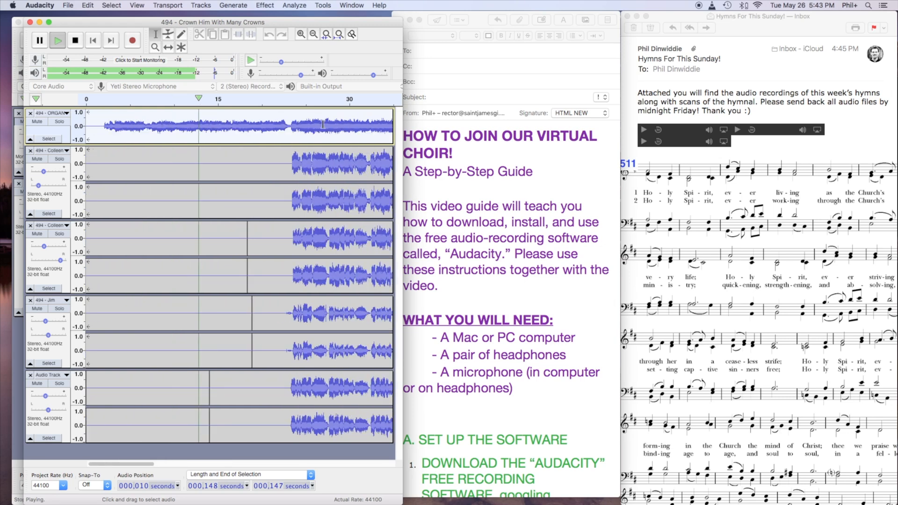
pyautogui.hscroll(3, 323, 125)
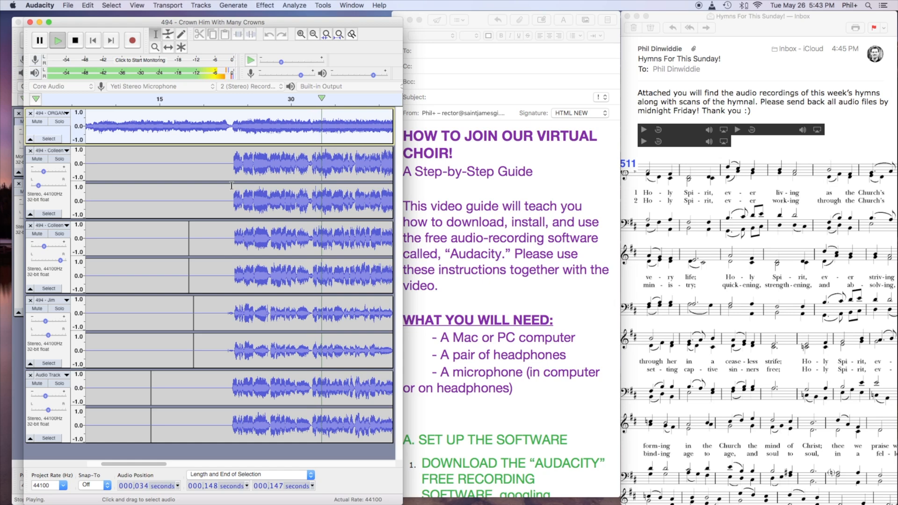
# Listen to the first, third and fourth vocal tracks soloed in turn, and restore playback of the full mix.
pyautogui.click(59, 159)
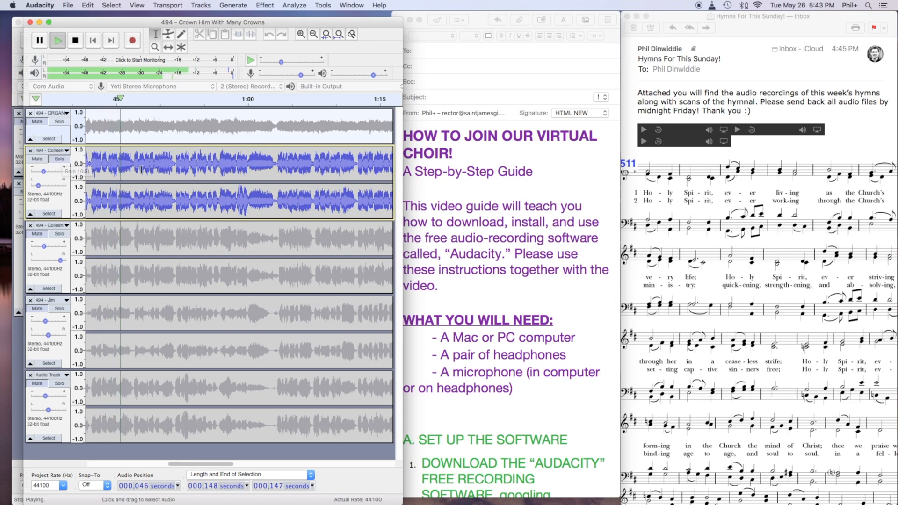
pyautogui.click(58, 309)
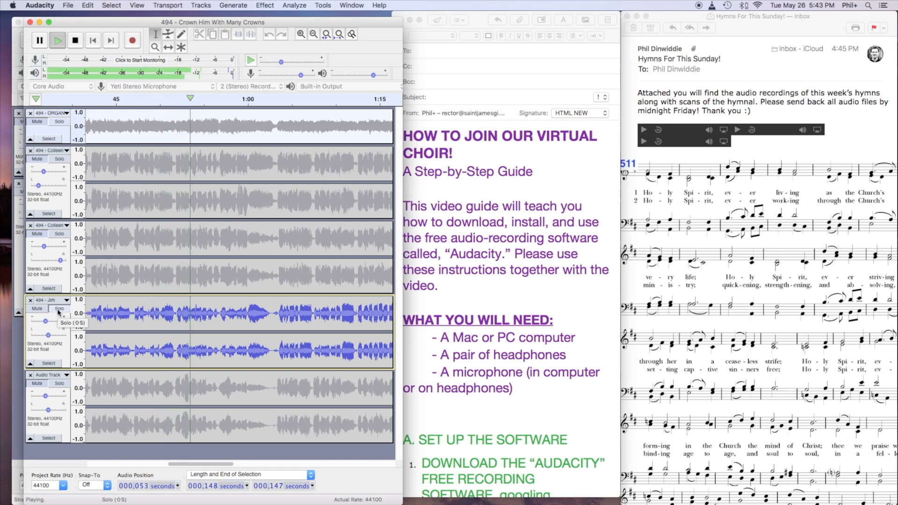
pyautogui.click(59, 383)
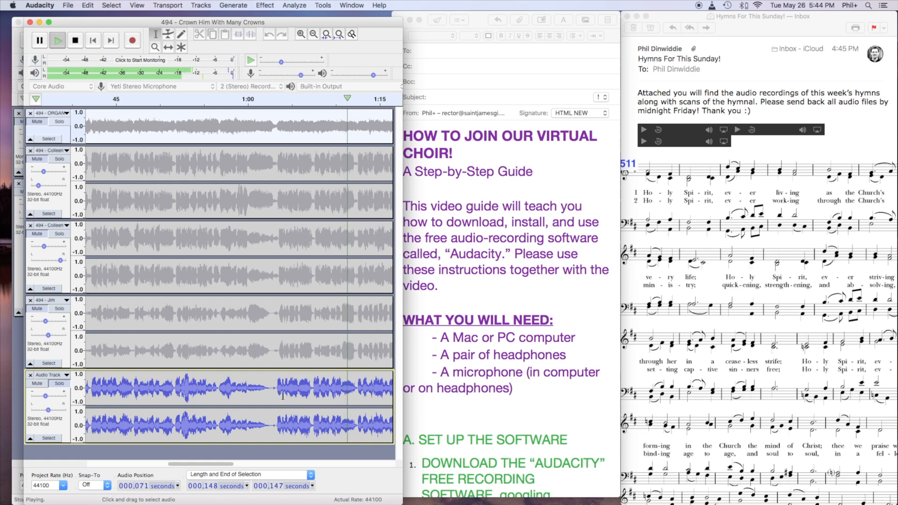
pyautogui.click(60, 383)
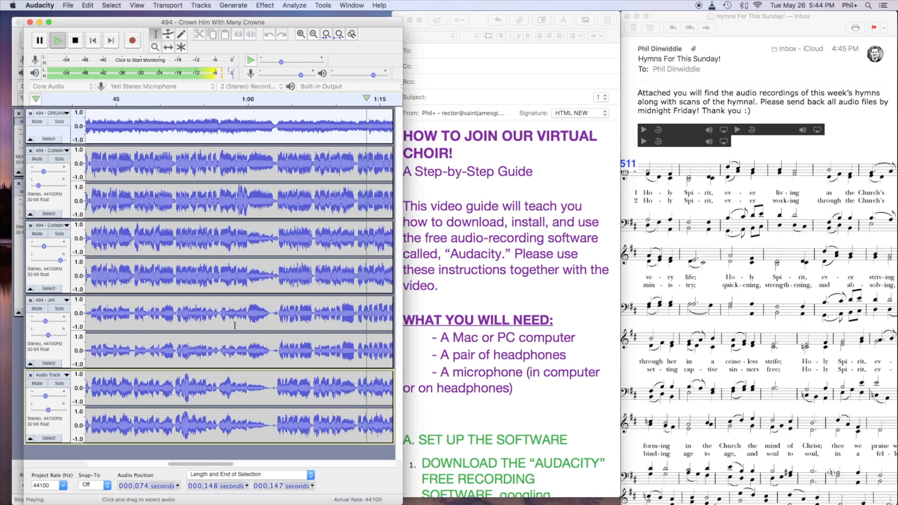